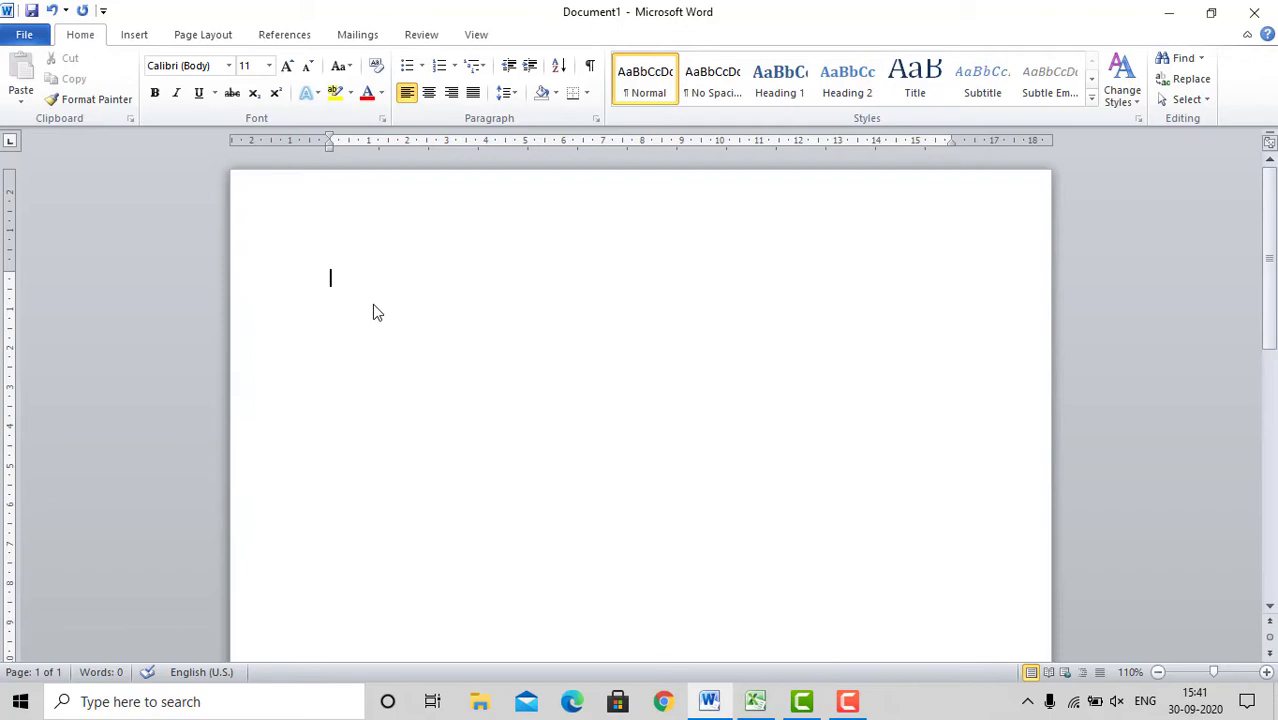
Step: Write the line "This is a list of students who have paid the fees" and start a new paragraph below it
type("This is a list of ")
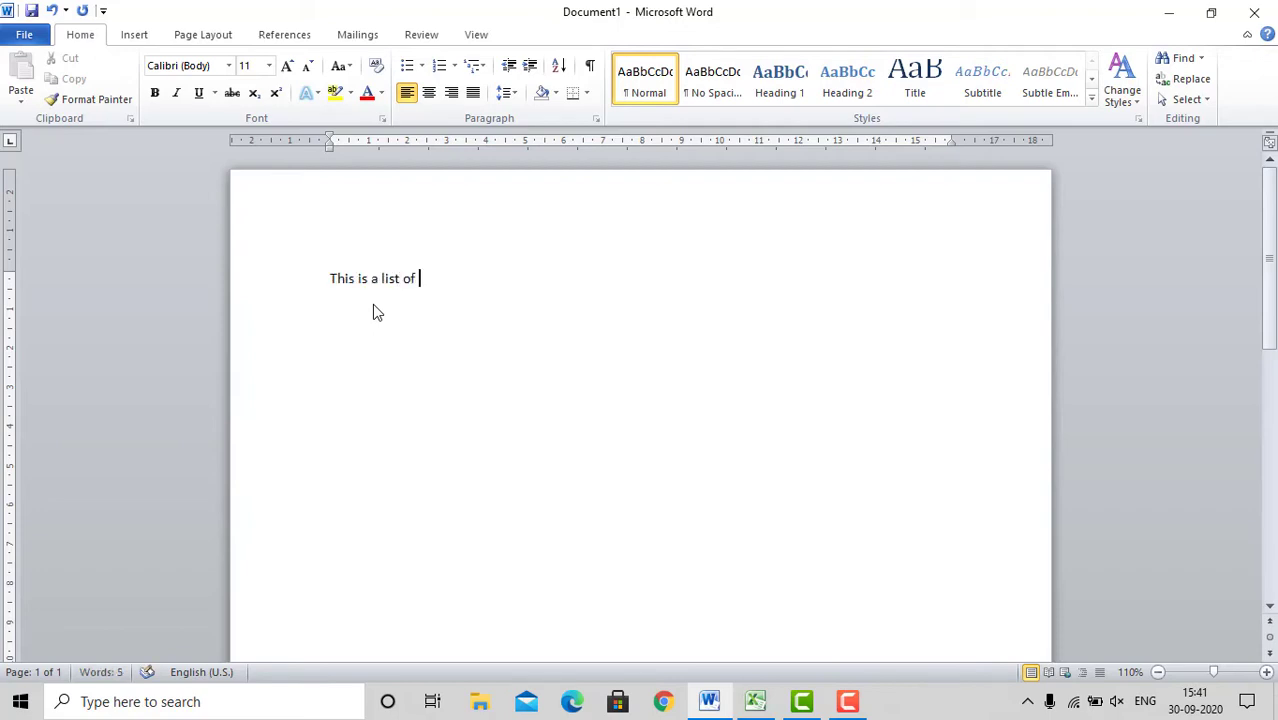
type("students  who ")
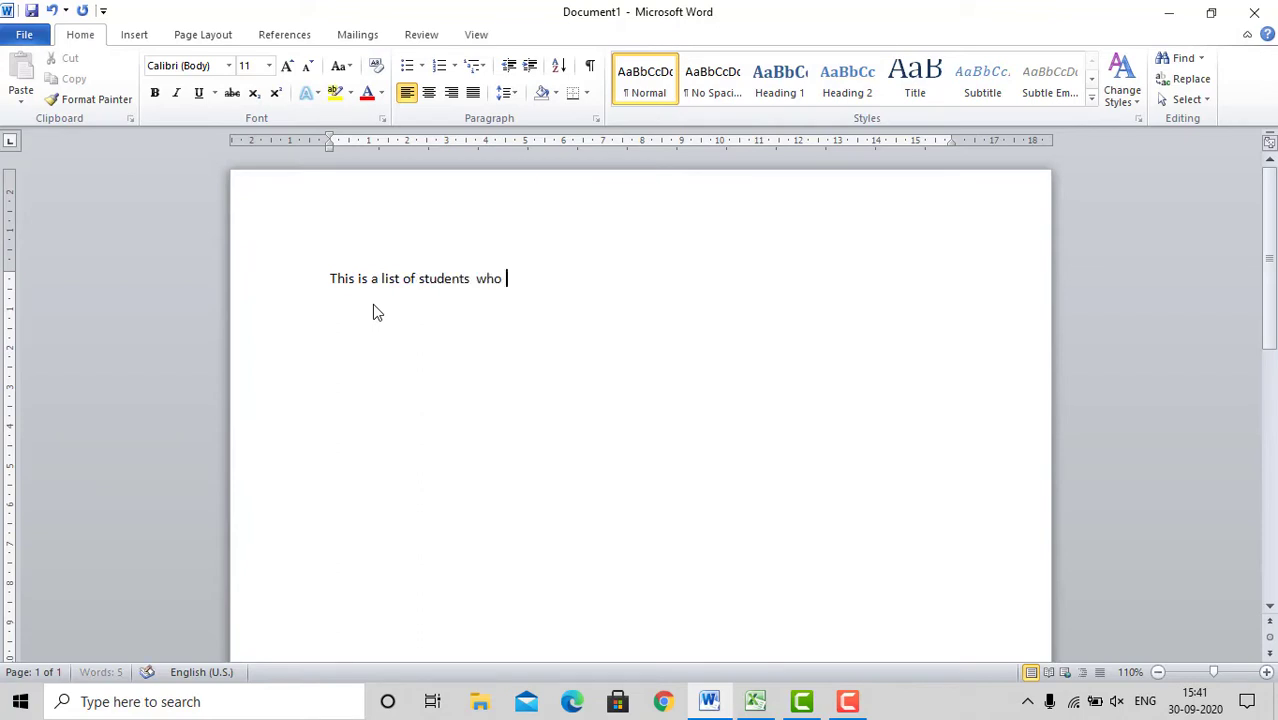
type("have paid the fees")
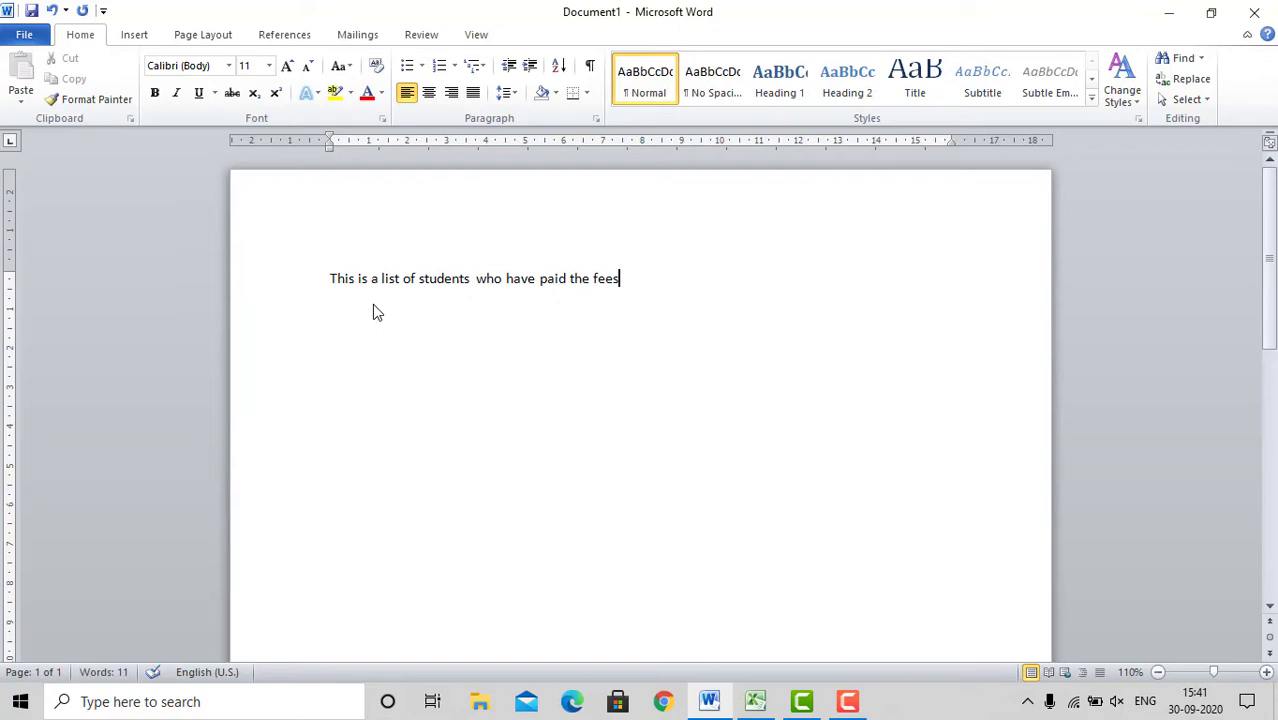
key("Return")
Step: Insert a table with five columns and six rows below the sentence
left_click(134, 34)
left_click(142, 86)
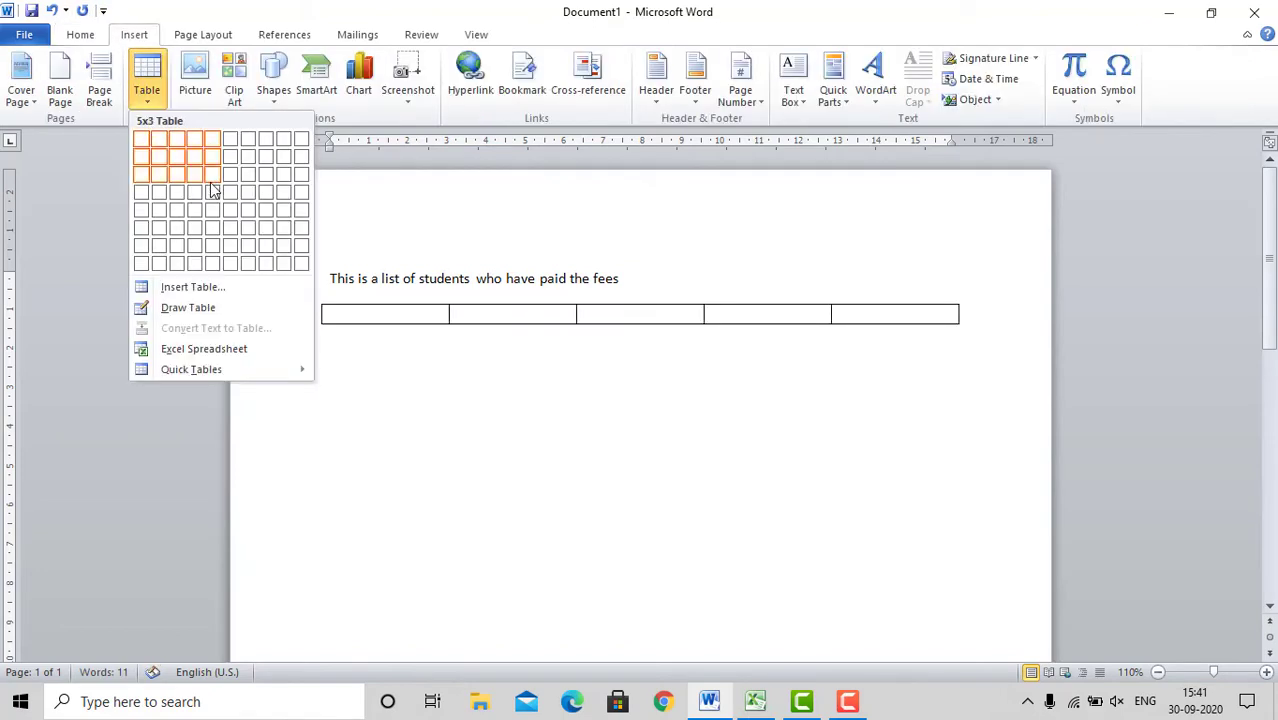
left_click(214, 228)
Step: Fill the first three header cells of the table with Sr. No, Student Name and Amount Paid
type("Sr. NO.")
key("BackSpace")
key("BackSpace")
type("o")
key("Tab")
type("Student Name")
key("Tab")
type("Amount Paid")
Step: Enter 10000 and 15000 in the first two rows under Amount Paid
key("Down")
type("10000")
key("Down")
type("1")
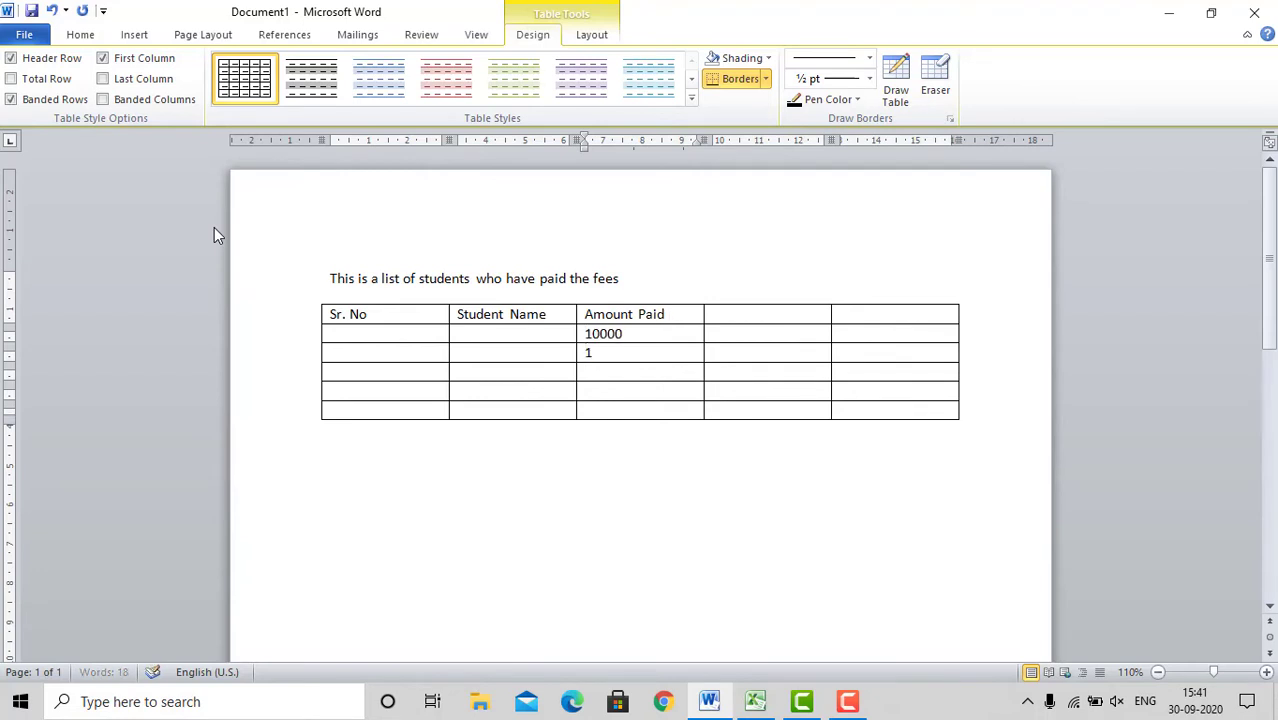
type("5000")
key("Down")
Step: Delete the whole table below the sentence
left_click(647, 269)
key("shift+Down")
key("shift+Down")
key("shift+Down")
key("shift+Down")
key("shift+Down")
key("shift+Down")
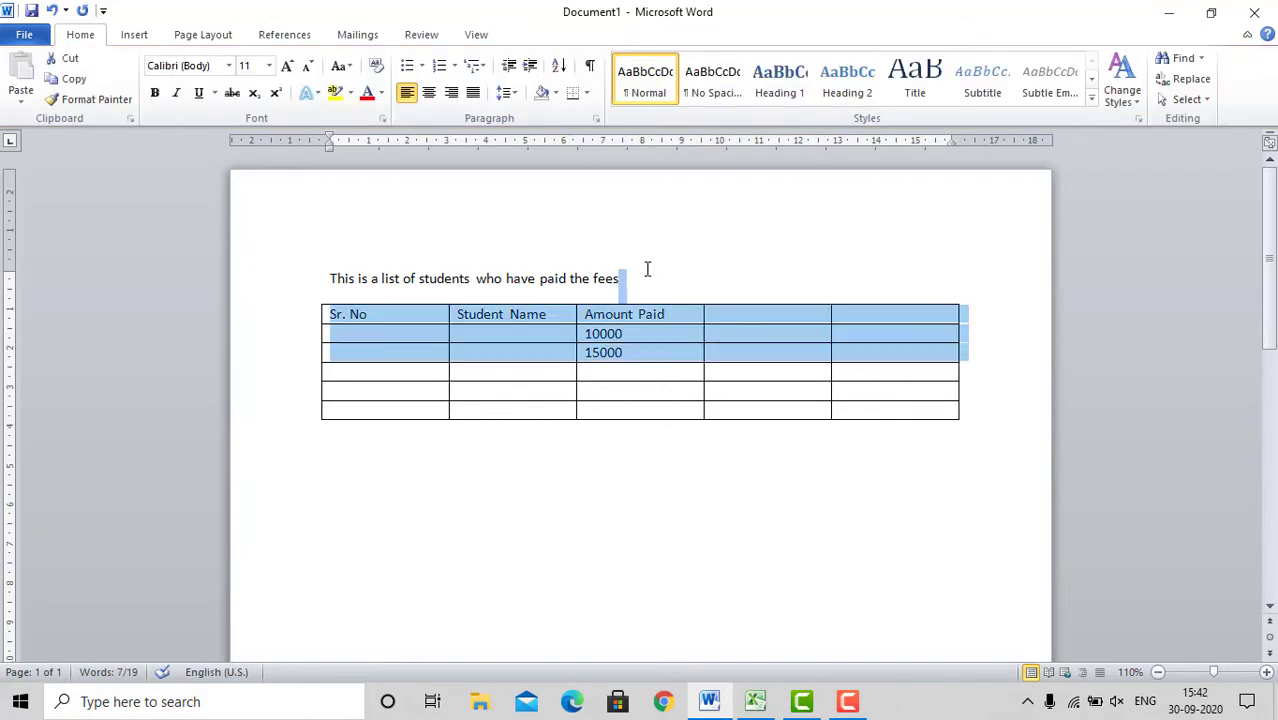
key("Delete")
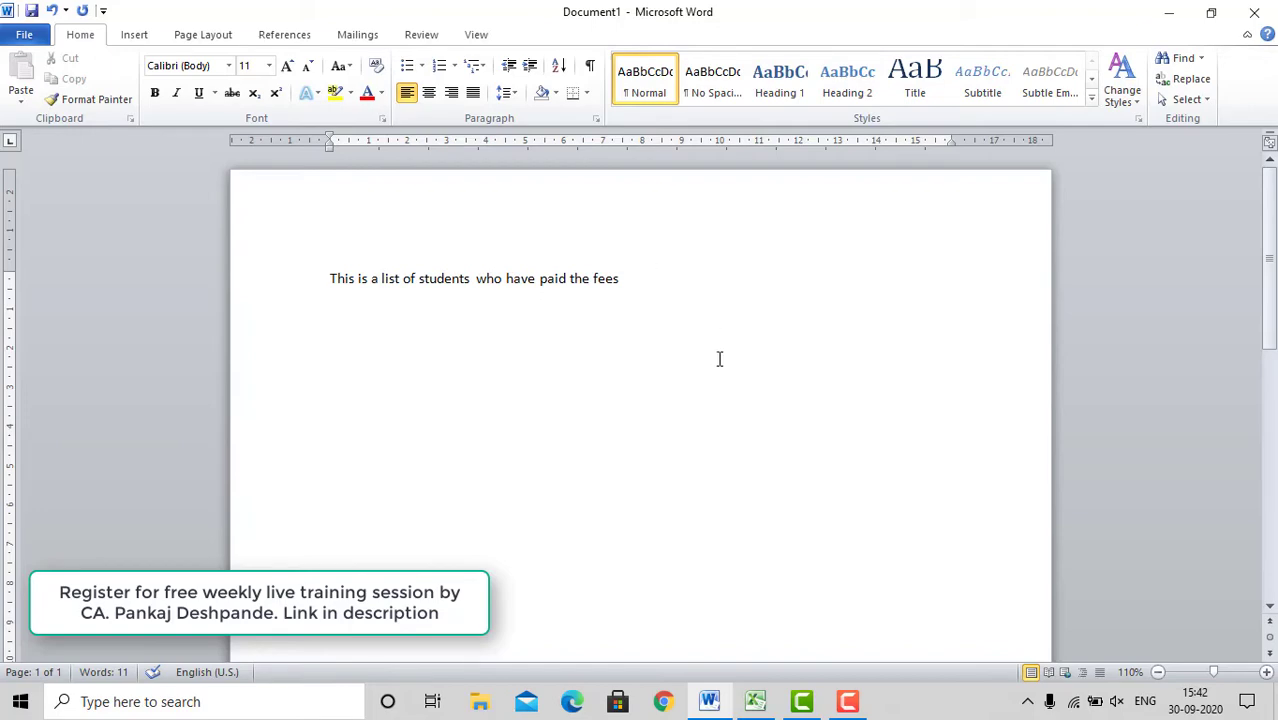
Step: Switch to the Excel workbook and examine the headings, serial numbers, paid amounts and total of the student fee list
left_click(757, 703)
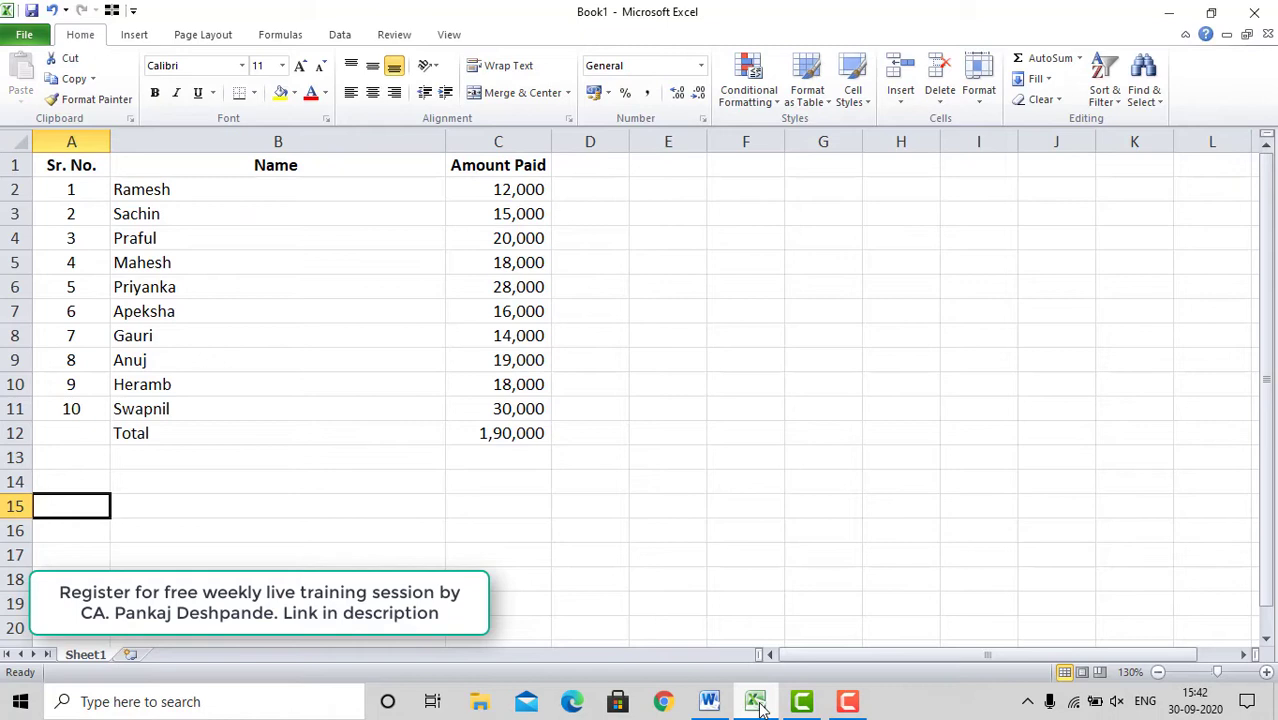
key("Up")
key("Up")
key("Up")
key("Up")
key("Up")
key("Up")
key("Up")
key("Up")
key("Up")
key("Up")
key("Up")
key("Up")
key("Up")
key("Up")
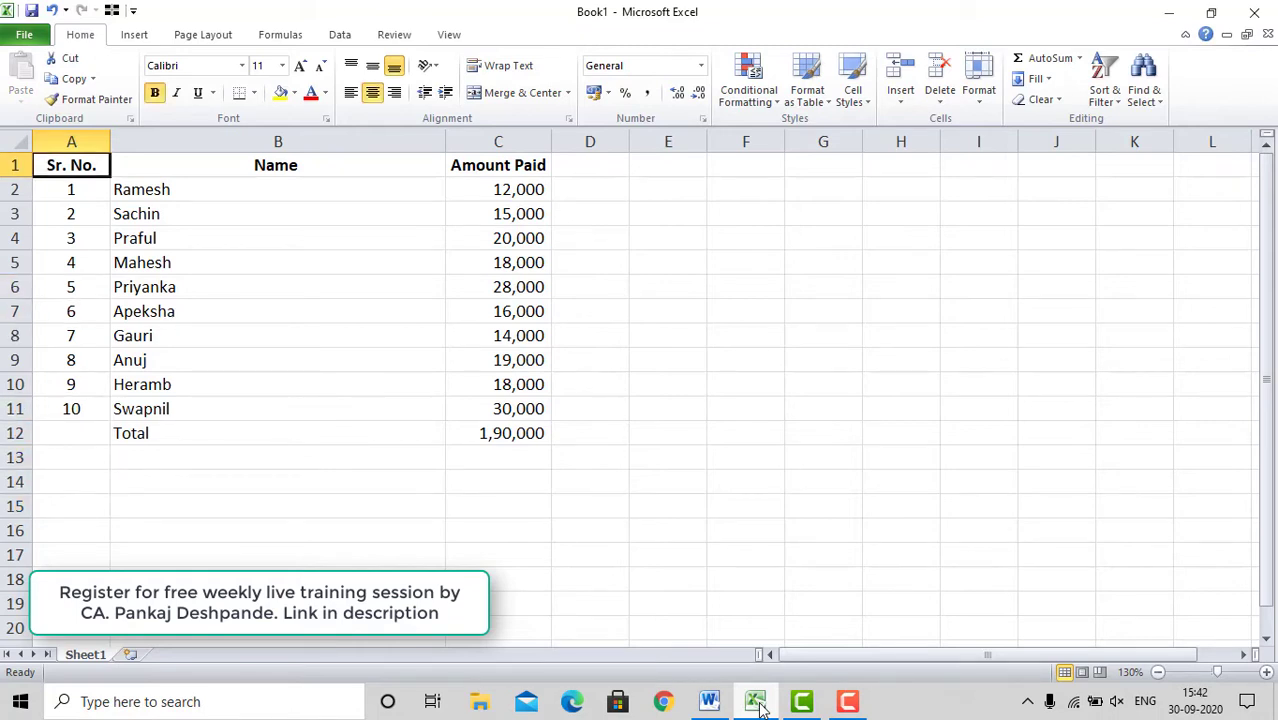
key("Right")
key("Right")
key("Down")
key("Left")
key("Left")
key("Down")
key("Down")
key("Down")
key("Down")
key("Down")
key("Down")
key("Down")
key("Down")
key("Down")
key("Down")
key("Down")
key("Right")
key("Right")
key("Up")
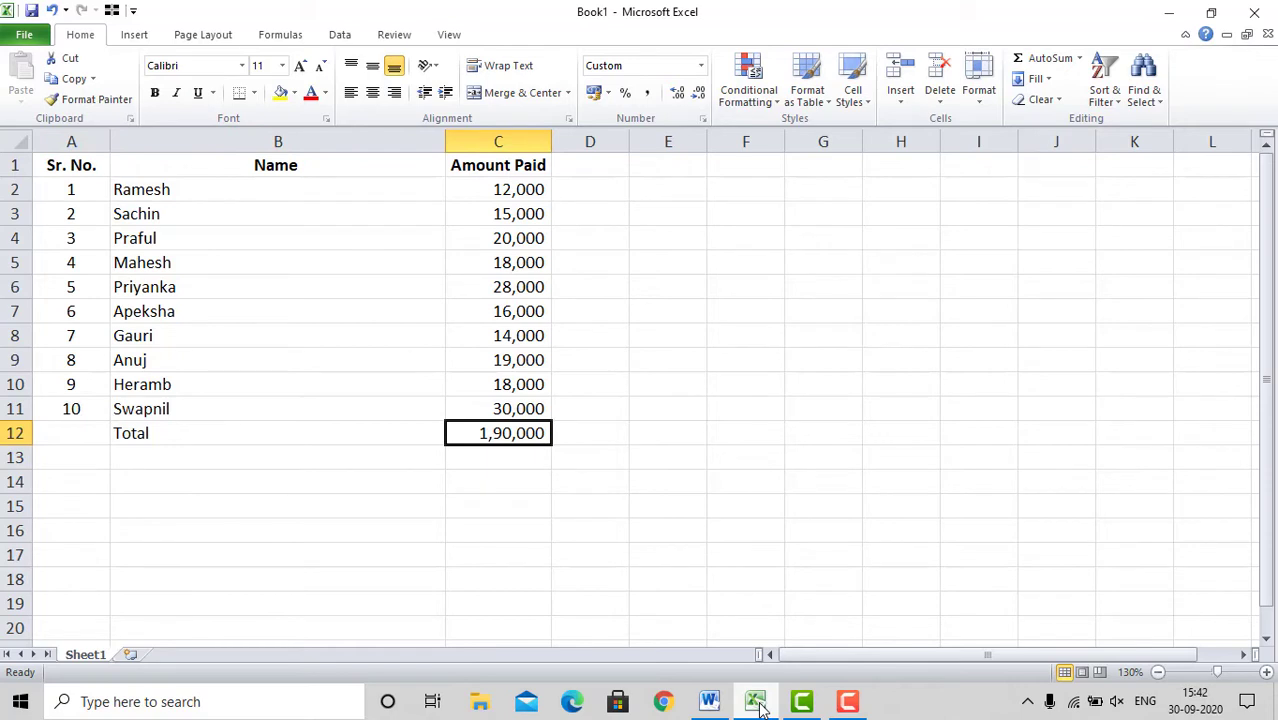
key("Up")
key("Up")
key("Up")
key("Down")
key("Down")
key("Down")
Step: Set the amount paid by the tenth student in cell C11 to 0
left_click(499, 414)
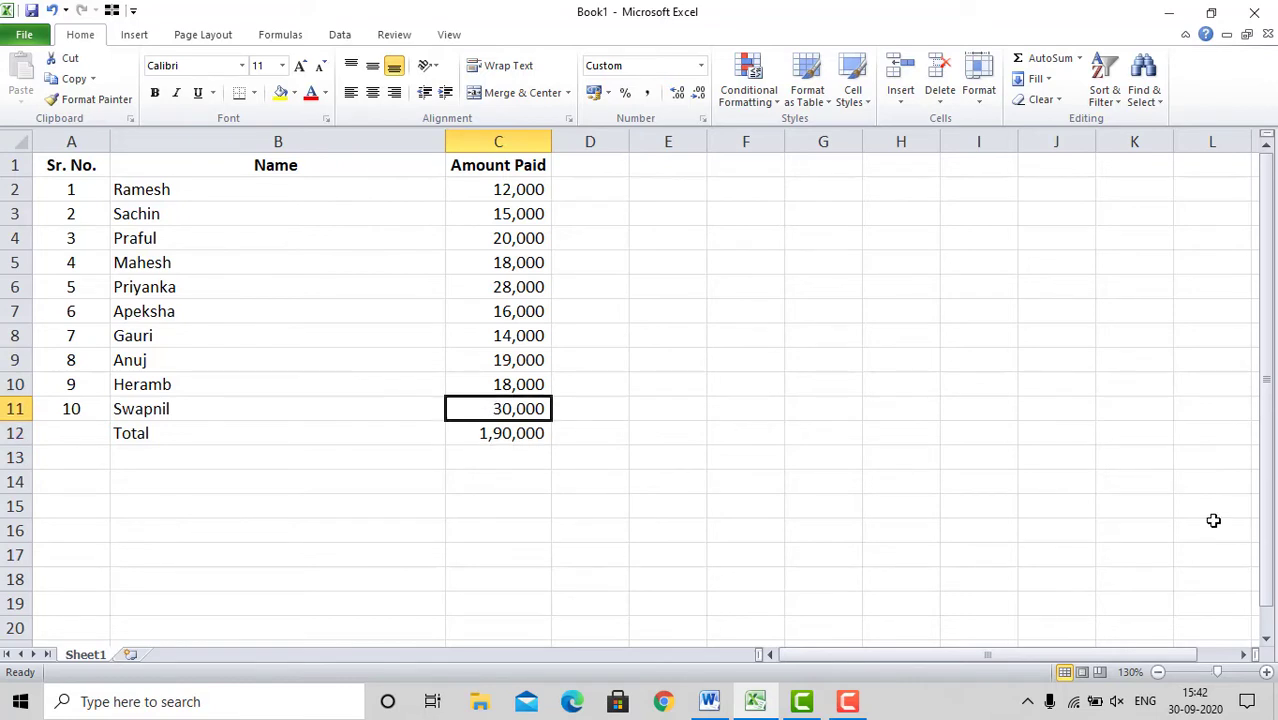
type("0")
key("Return")
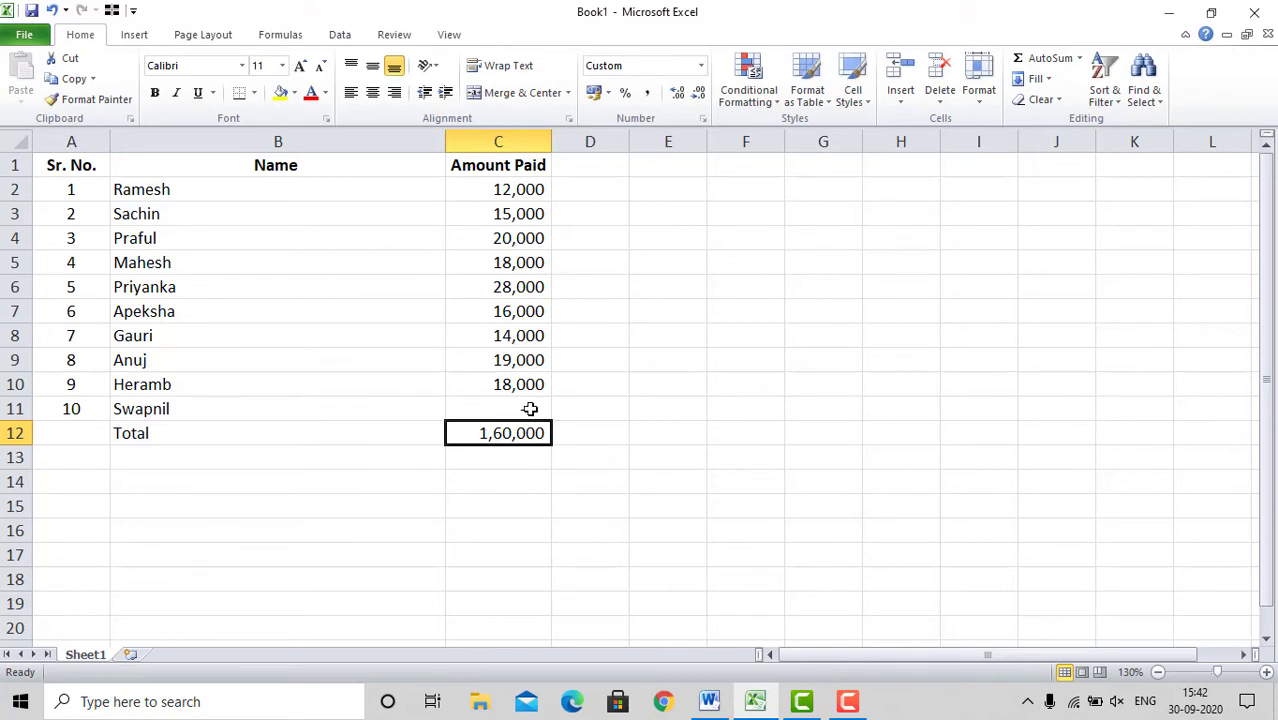
Step: Set the amount paid in cell C11 back to 30000
left_click(530, 409)
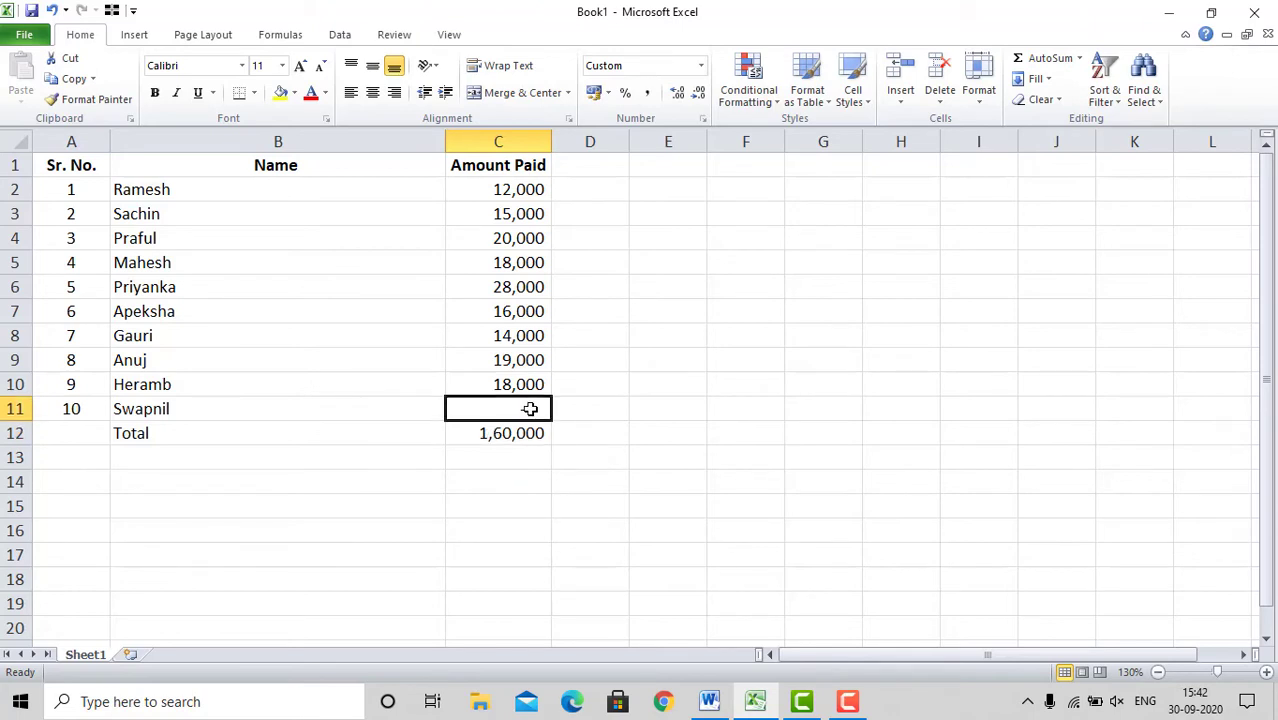
type("30000")
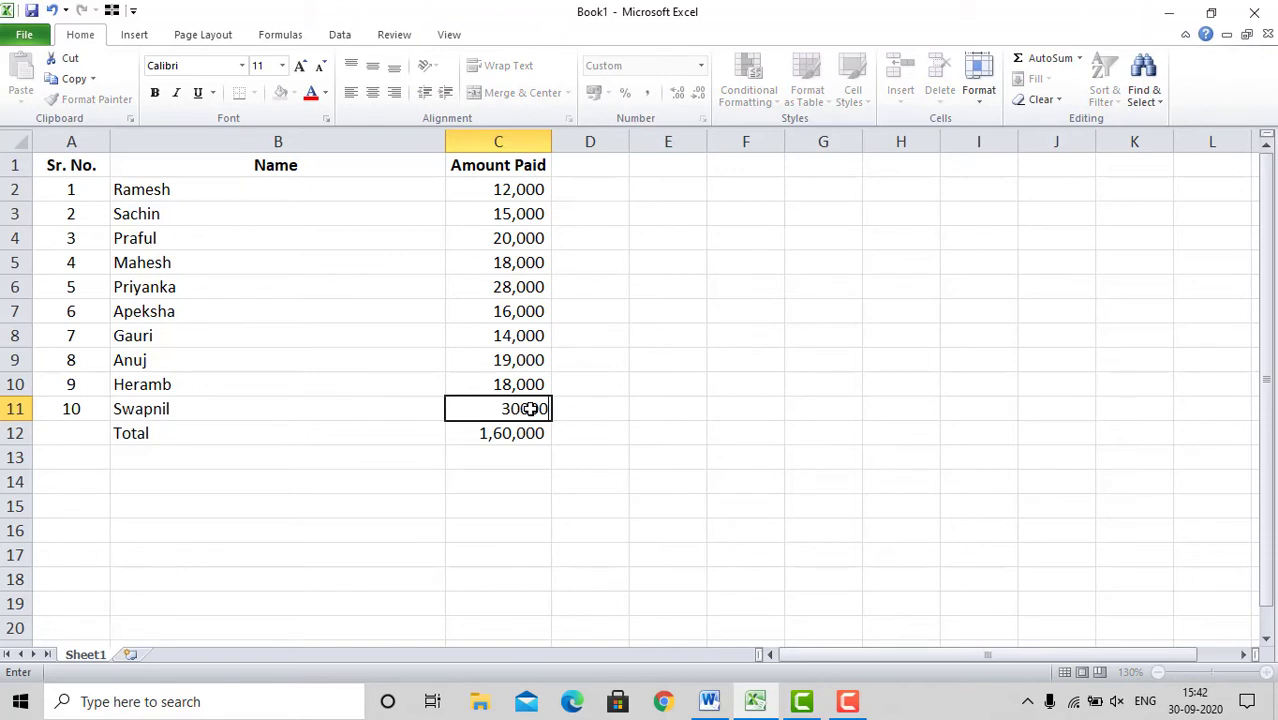
key("Return")
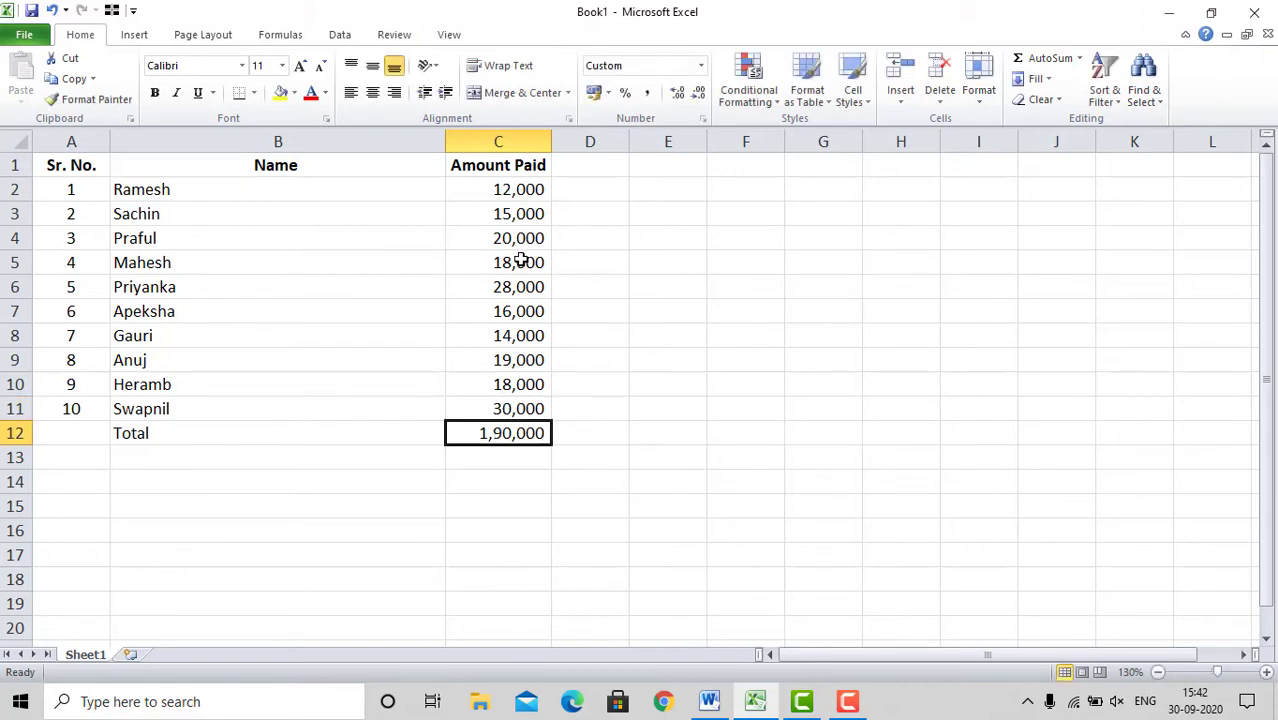
Step: Copy the complete fee list including headings and total, range A1:C12
key("Left")
key("Left")
key("Up")
key("Up")
key("Up")
key("Up")
key("Up")
key("Up")
key("Up")
key("Up")
key("Up")
key("Up")
key("Up")
key("shift+Right")
key("shift+Right")
key("shift+Down")
key("shift+Down")
key("shift+Down")
key("shift+Down")
key("shift+Down")
key("shift+Down")
key("shift+Down")
key("shift+Down")
key("shift+Down")
key("shift+Down")
key("shift+Down")
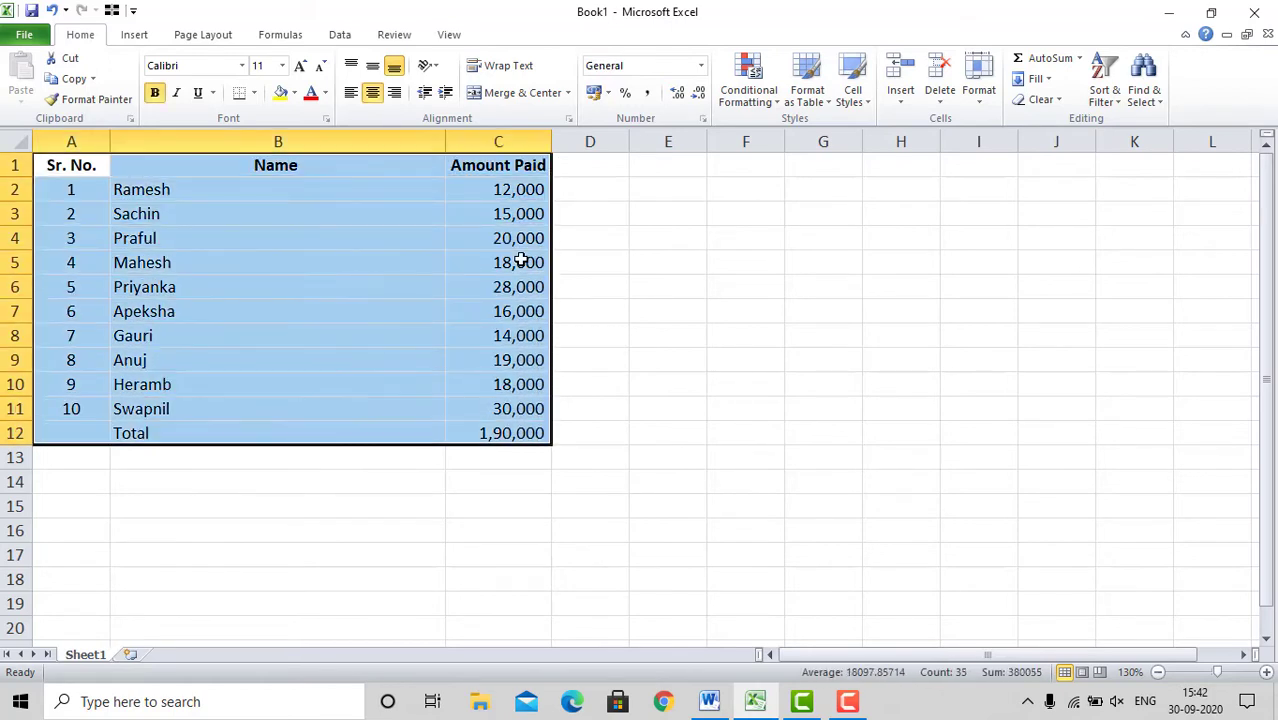
right_click(328, 289)
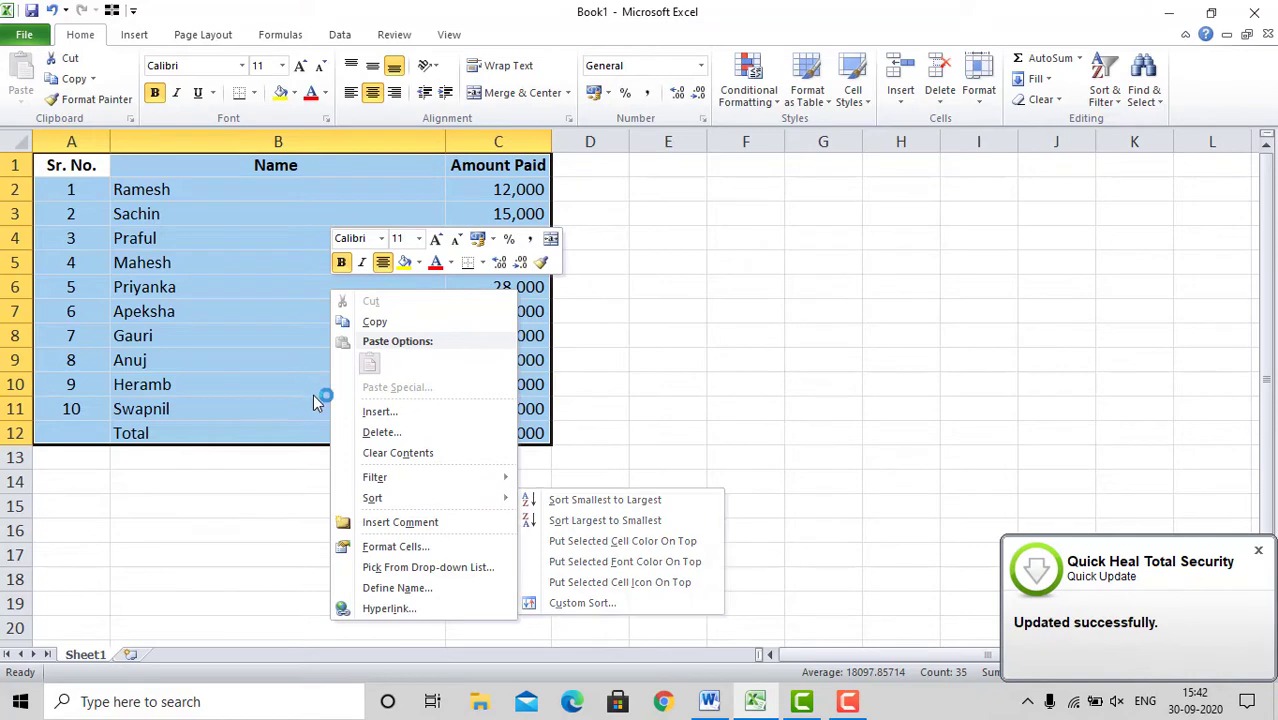
left_click(371, 324)
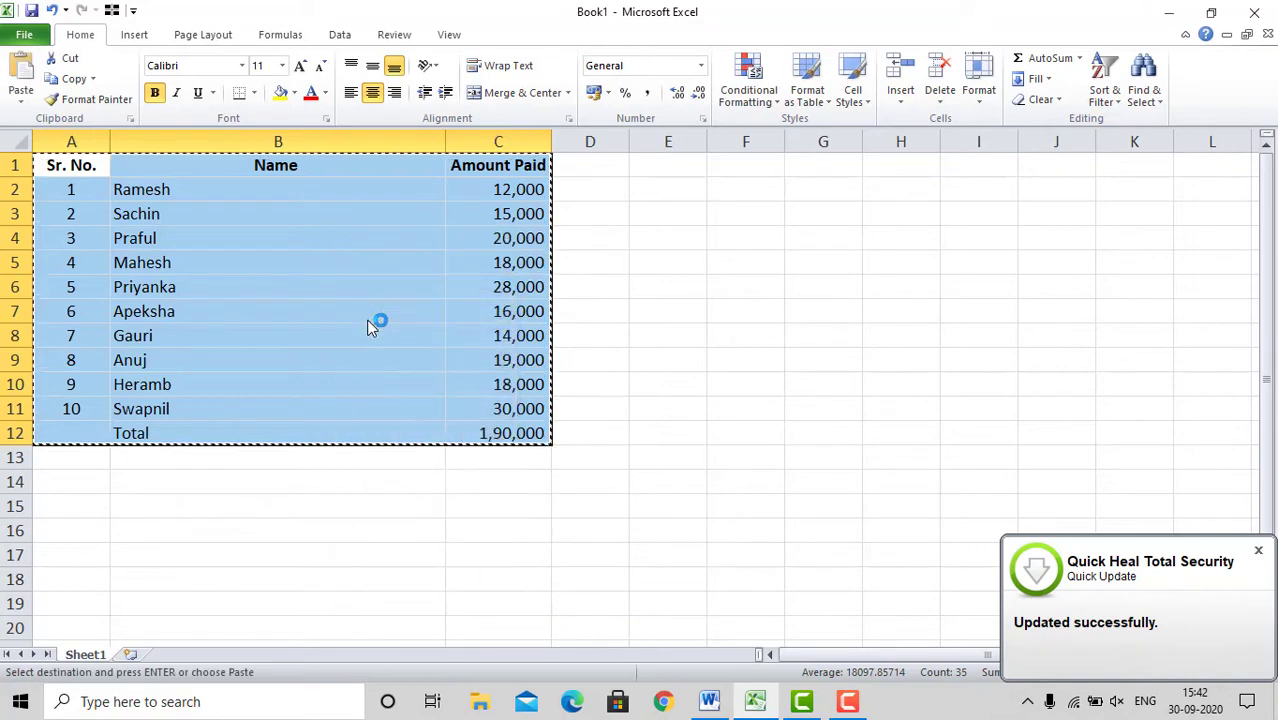
Step: Switch to the Word document and paste the copied fee list as a regular table below the sentence
left_click(709, 701)
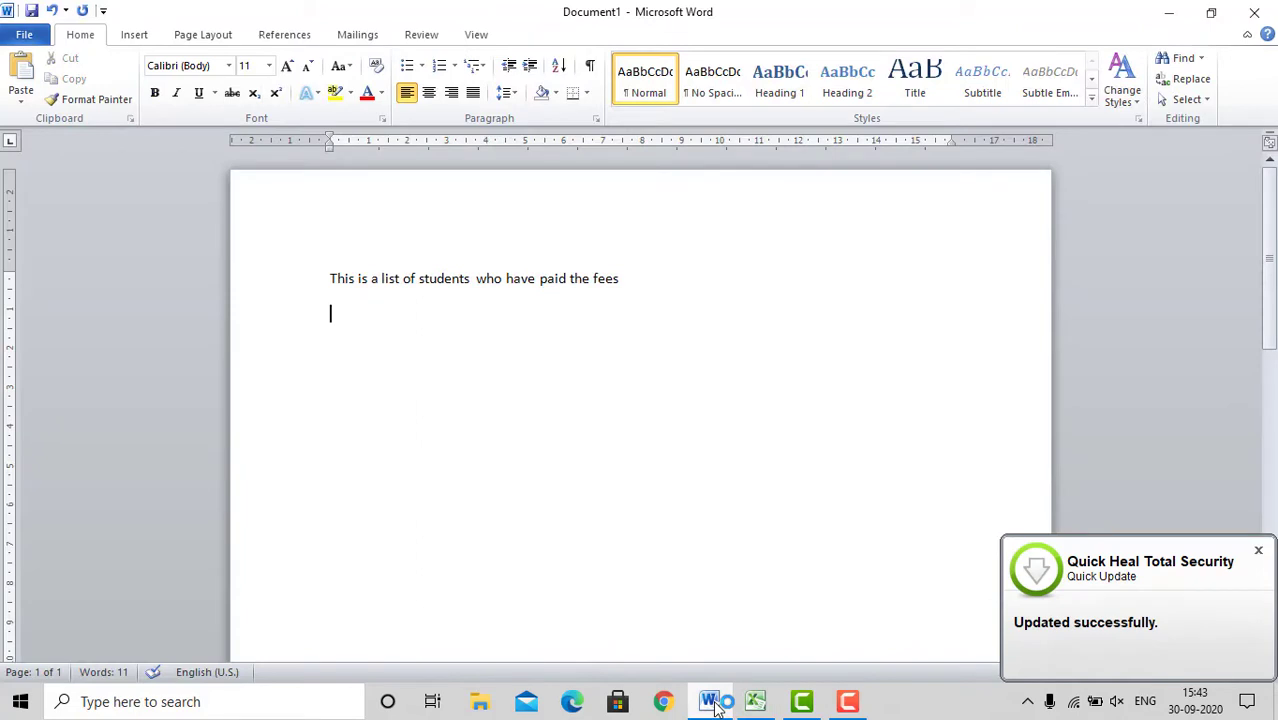
right_click(338, 320)
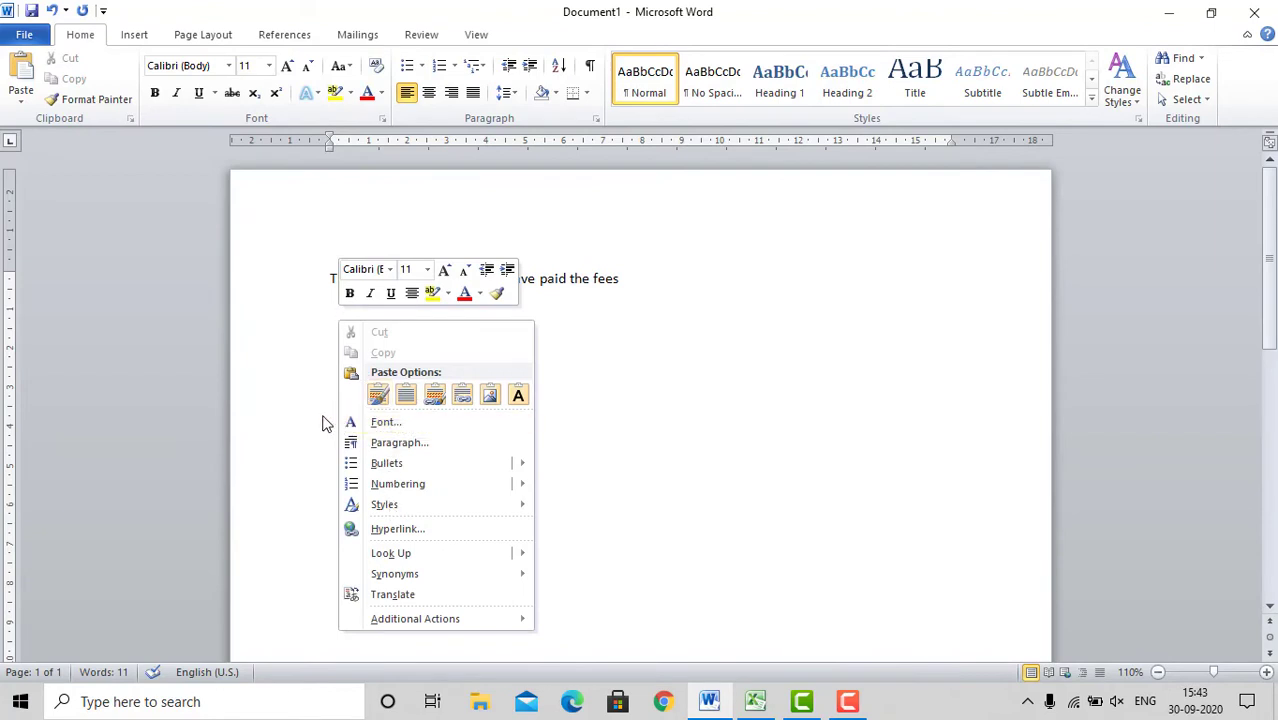
left_click(693, 437)
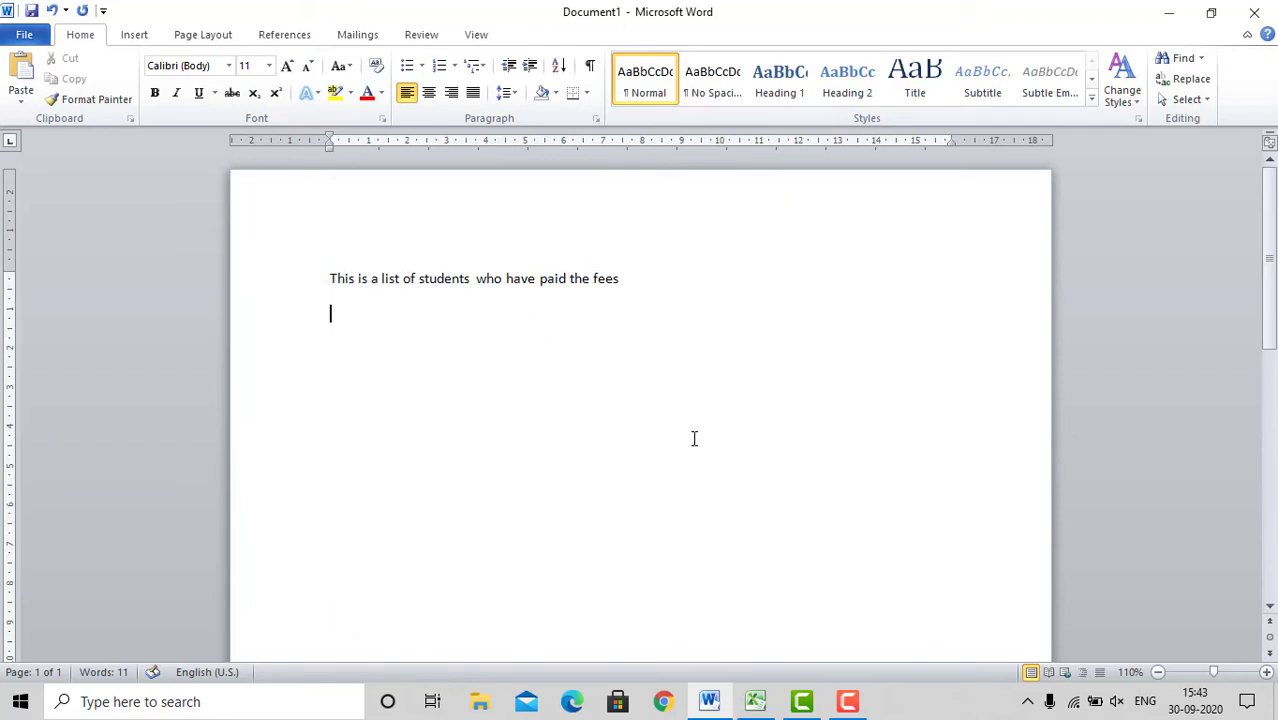
key("ctrl+v")
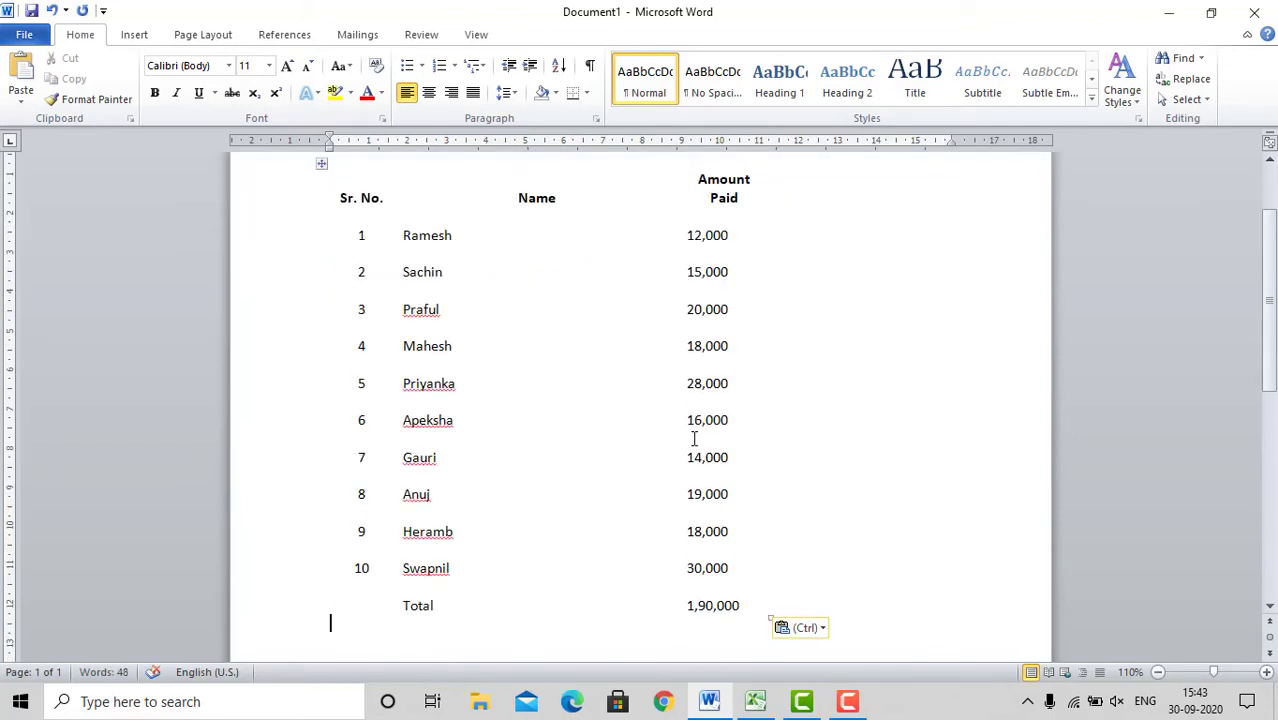
Step: Clear the tenth student's amount of 30,000 in the pasted table
key("Up")
key("Up")
key("Up")
key("Up")
key("Up")
key("Up")
key("Up")
key("Up")
key("Up")
key("Up")
key("Up")
key("Up")
key("Up")
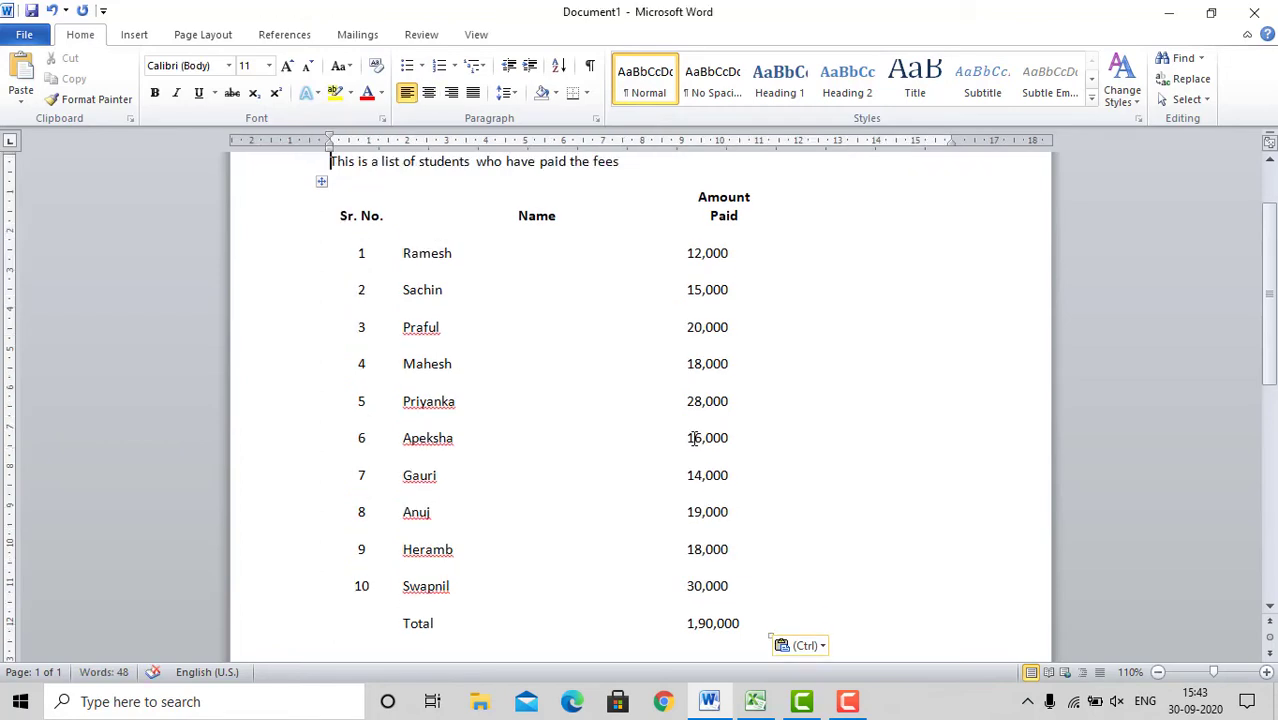
left_click(731, 585)
key("BackSpace")
key("BackSpace")
key("BackSpace")
key("BackSpace")
key("BackSpace")
key("BackSpace")
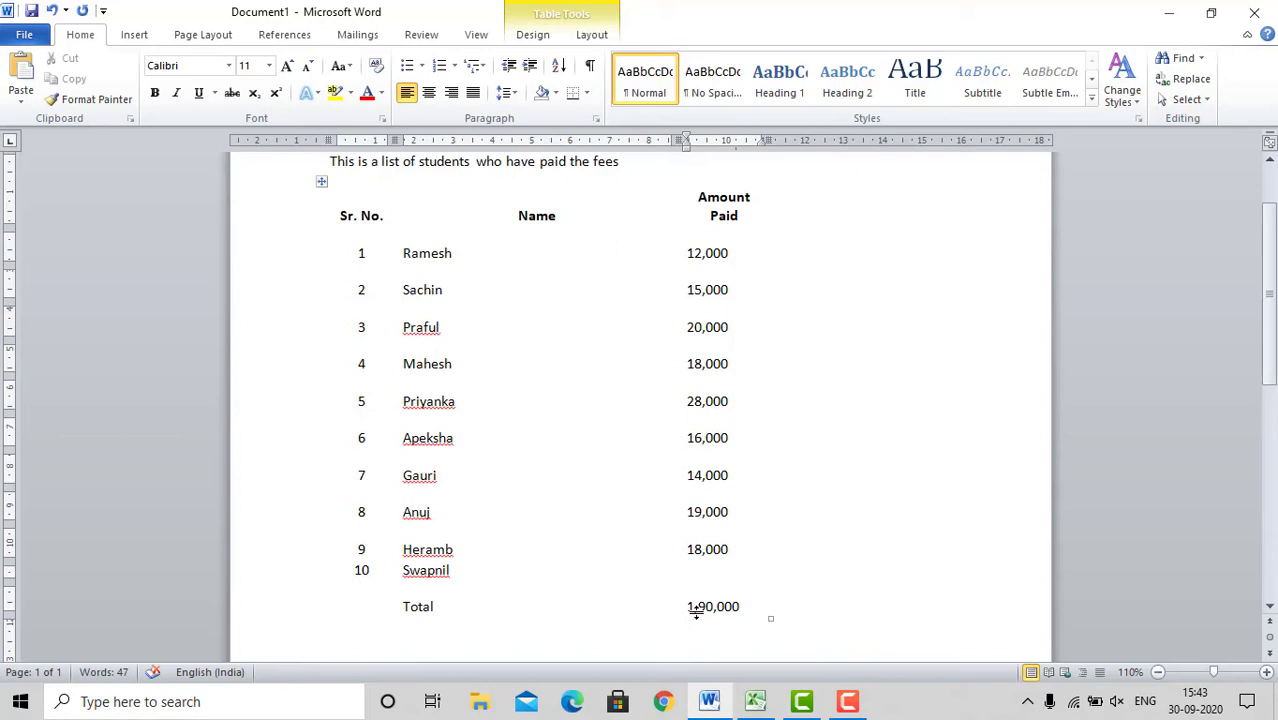
Step: Delete the pasted table and start an empty paragraph below the sentence
left_click(631, 165)
key("shift+Down")
key("shift+Down")
key("shift+Down")
key("shift+Down")
key("shift+Down")
key("shift+Down")
key("shift+Down")
key("shift+Down")
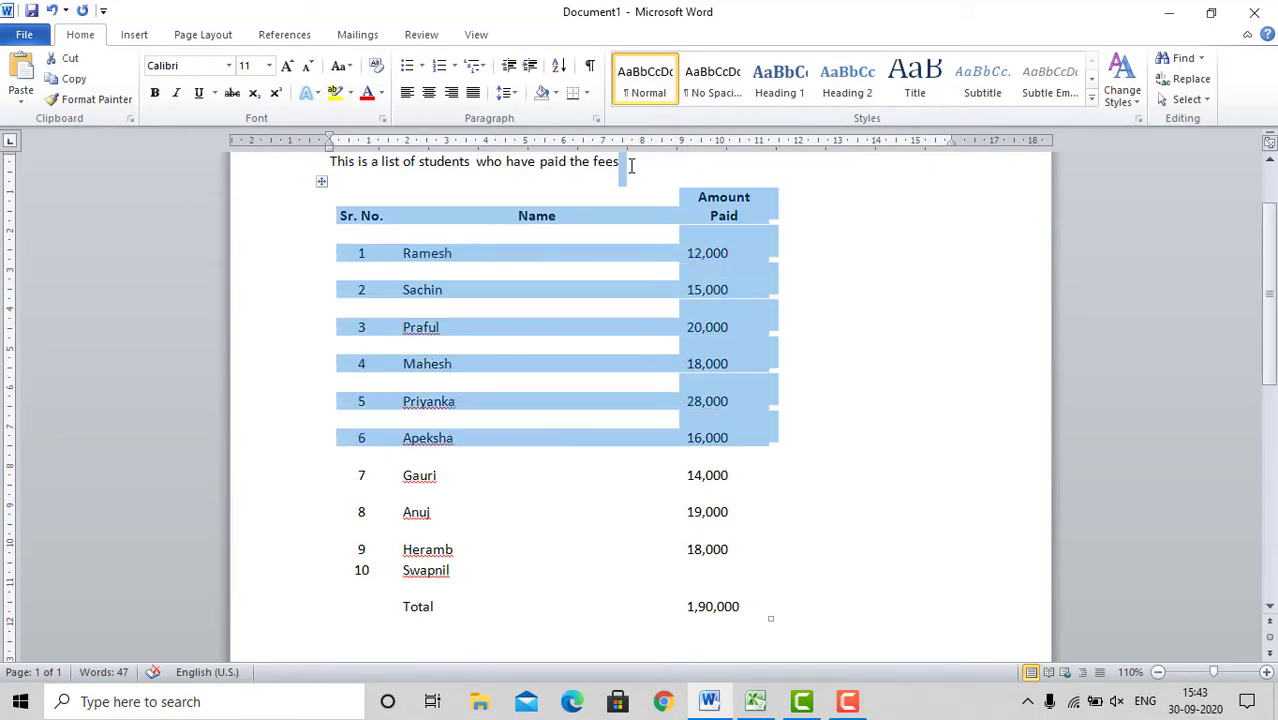
key("shift+Down")
key("shift+Down")
key("shift+Down")
key("shift+Down")
key("shift+Down")
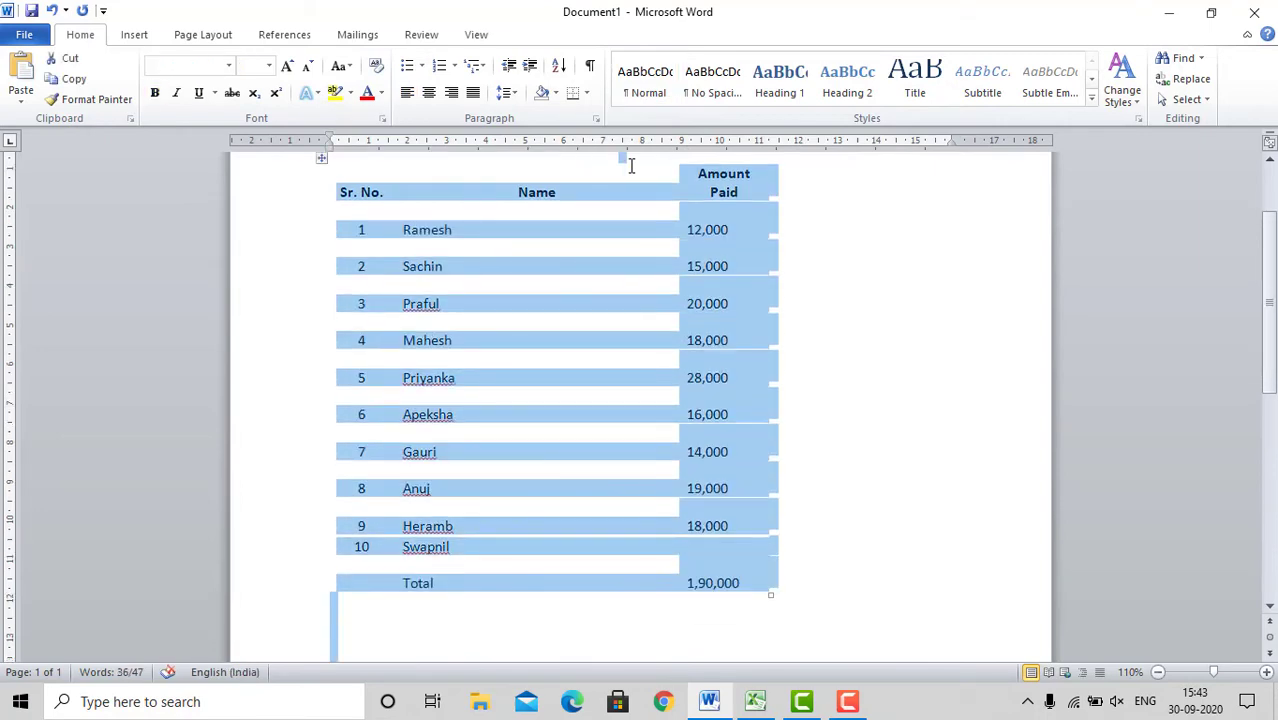
key("Delete")
key("Return")
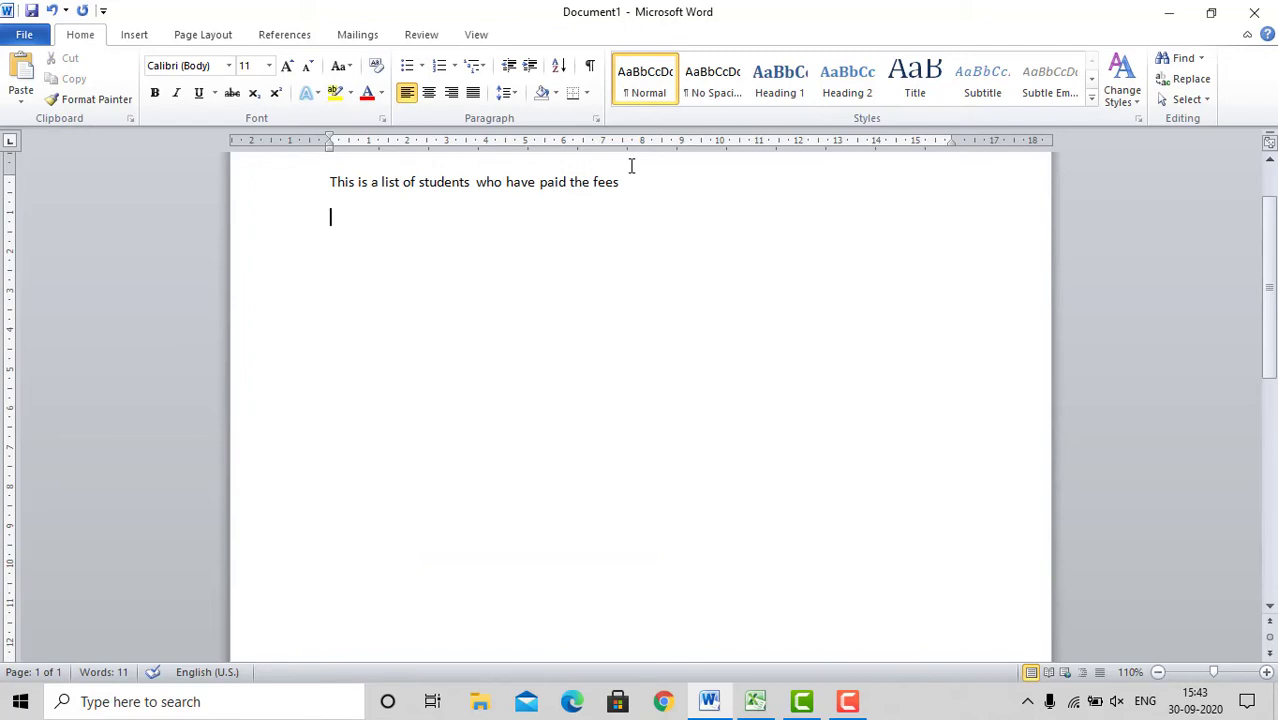
Step: Check that the Excel range is still copied, and paste it into the Word document as a linked Microsoft Excel Worksheet Object
left_click(755, 703)
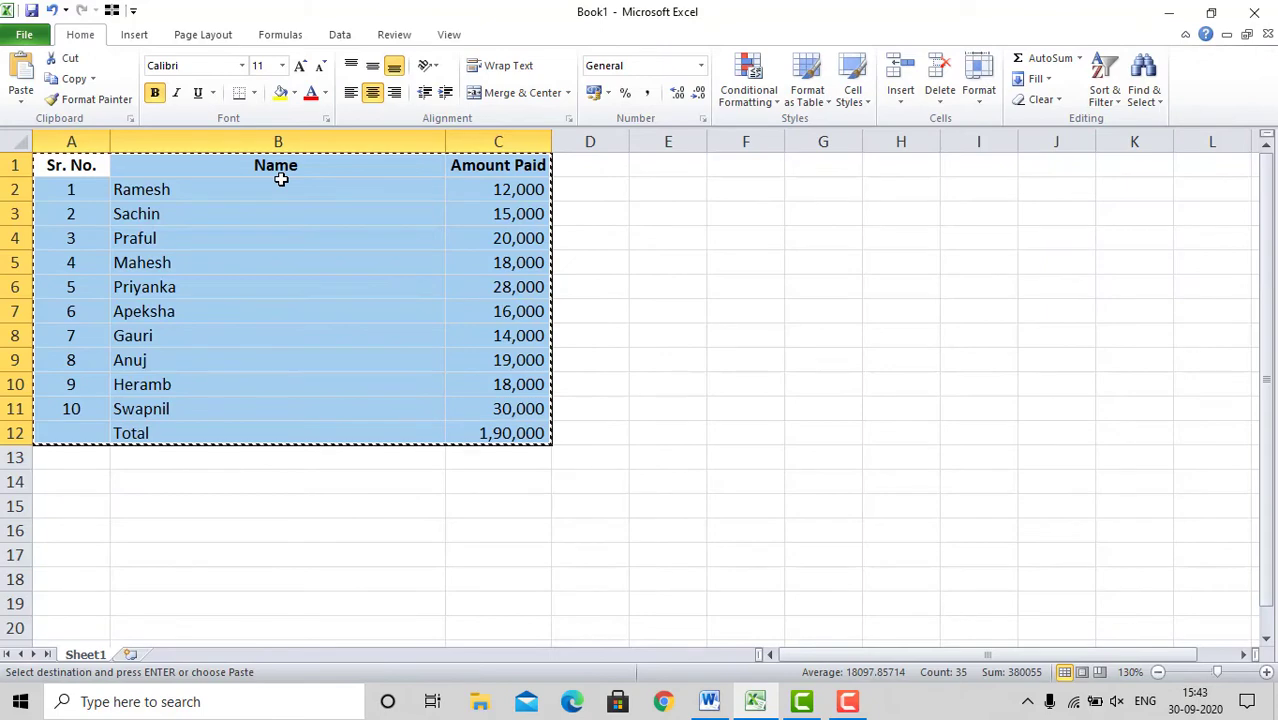
left_click(709, 703)
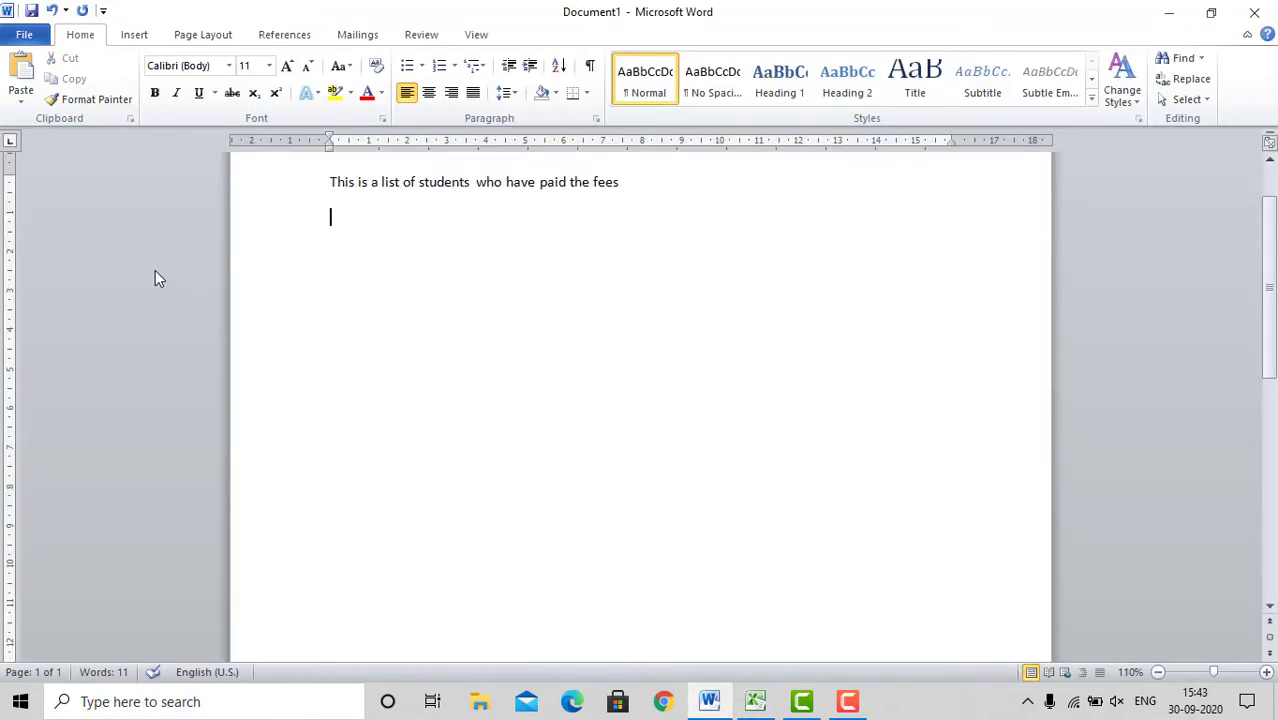
left_click(20, 97)
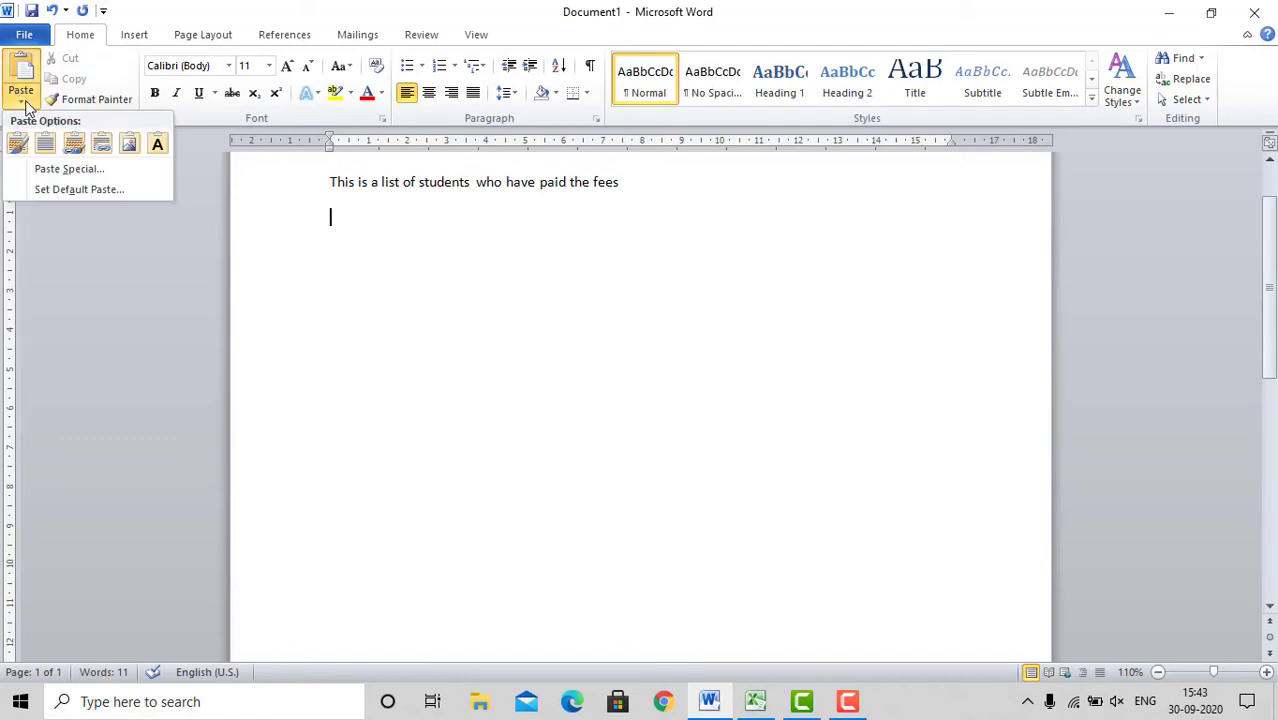
left_click(110, 170)
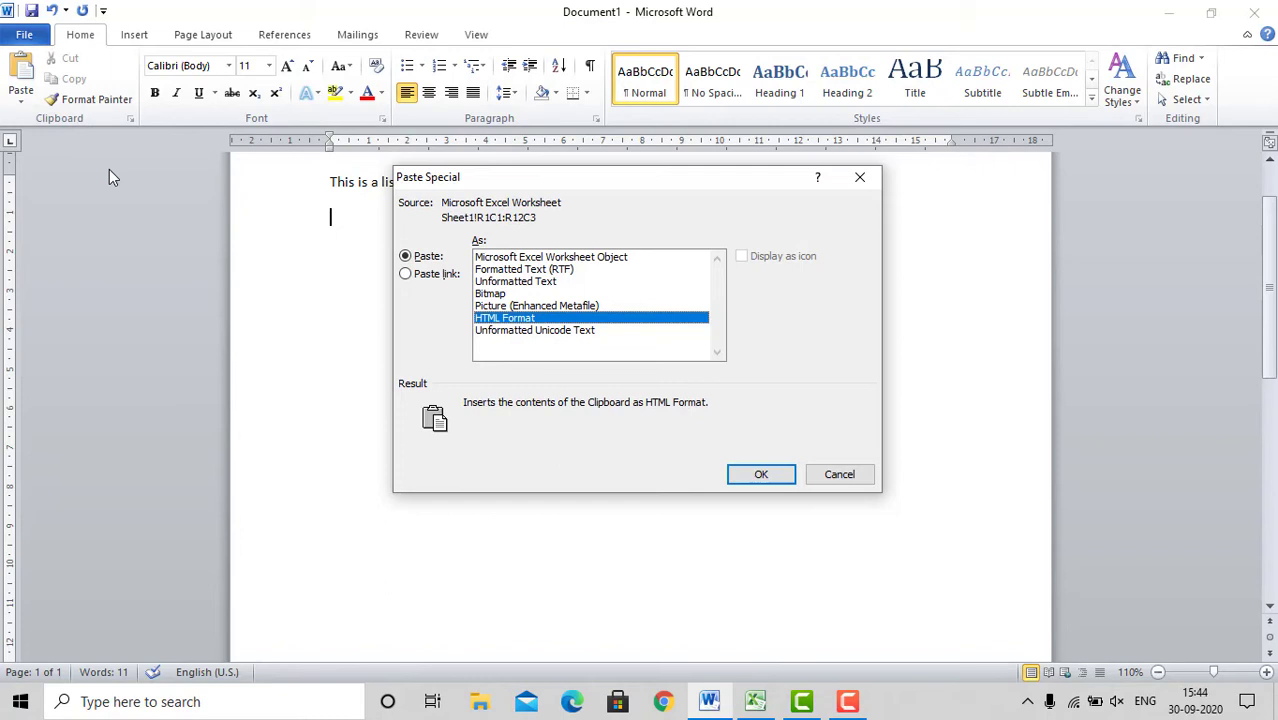
left_click(405, 275)
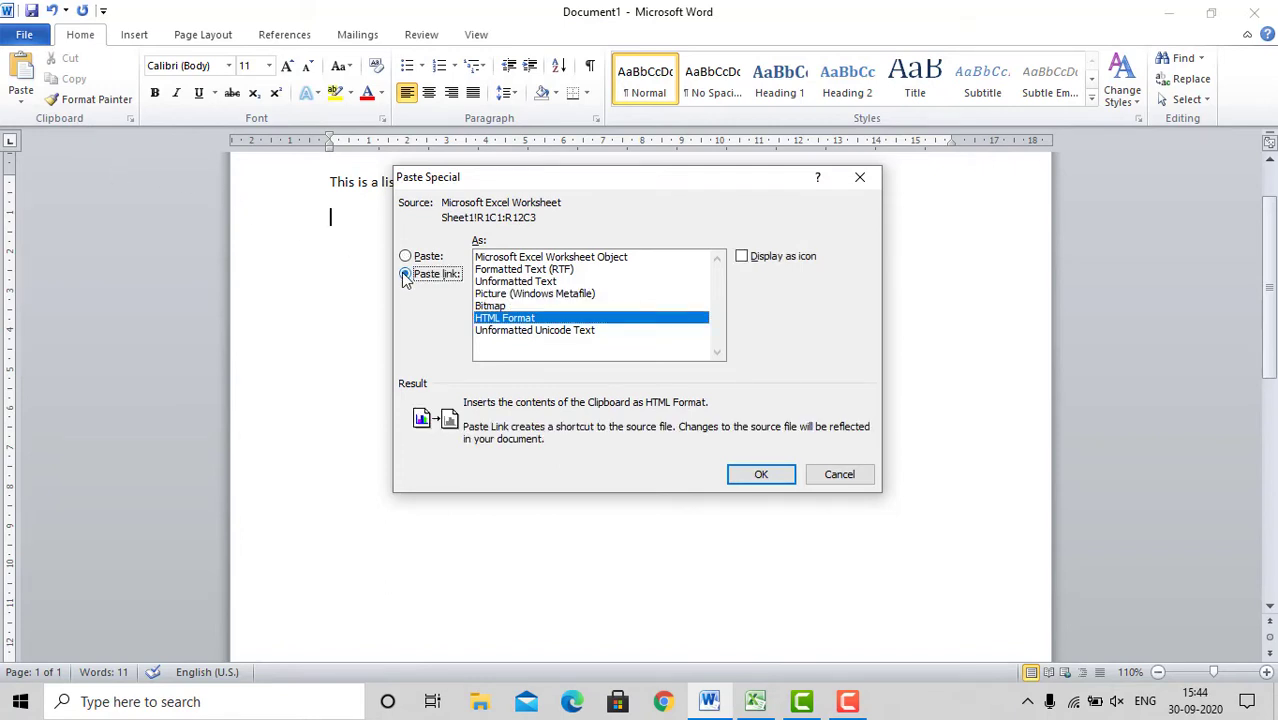
left_click(530, 258)
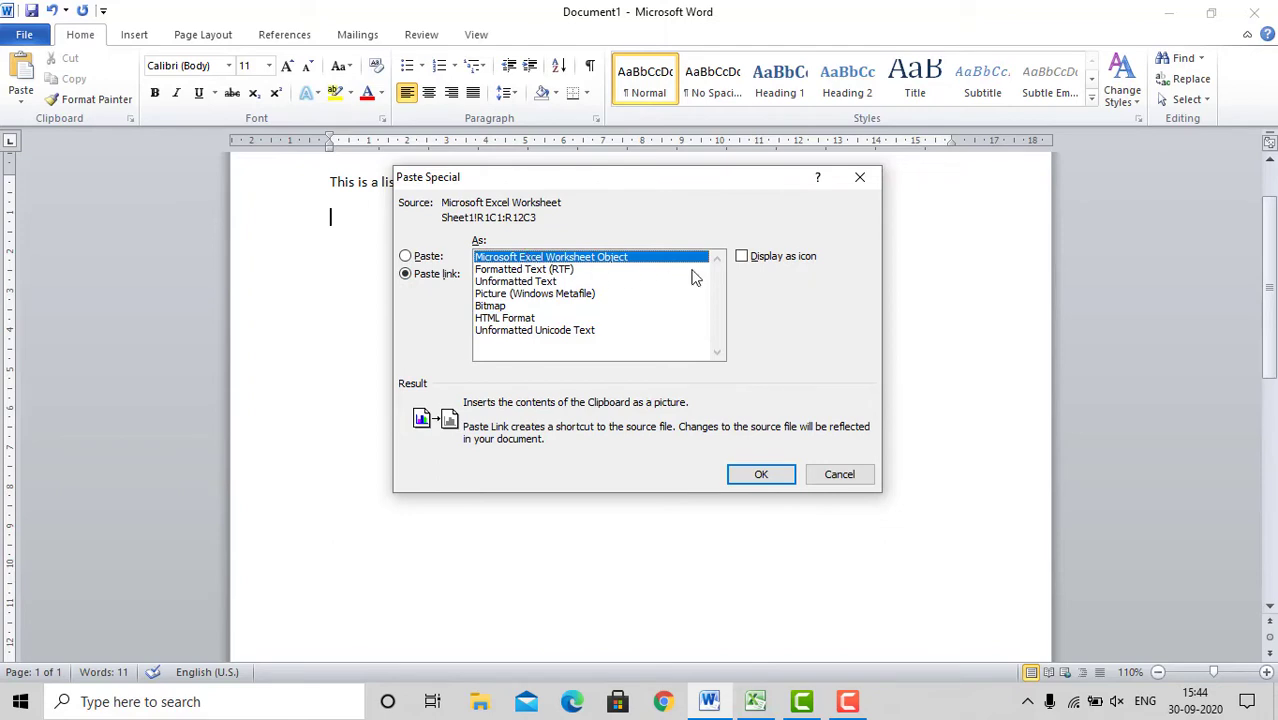
left_click(762, 475)
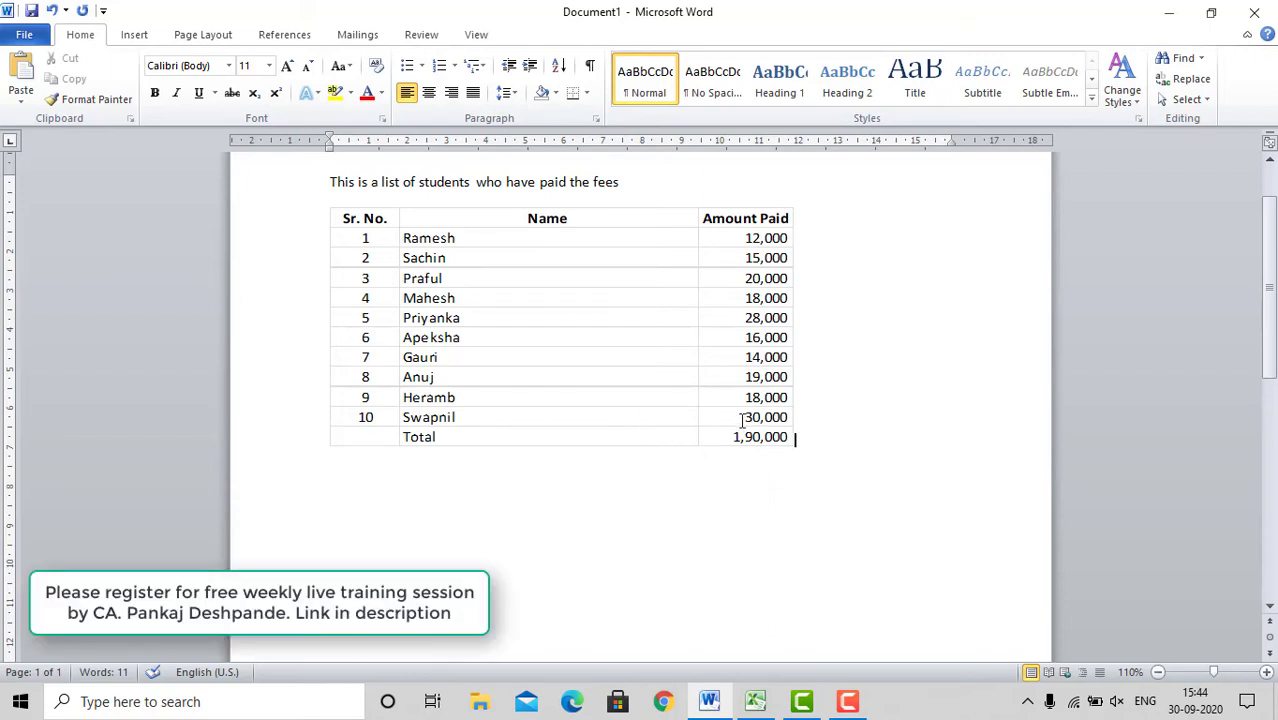
Step: Clear the tenth student's amount in the Excel fee list and check the linked table in the Word document
left_click(757, 700)
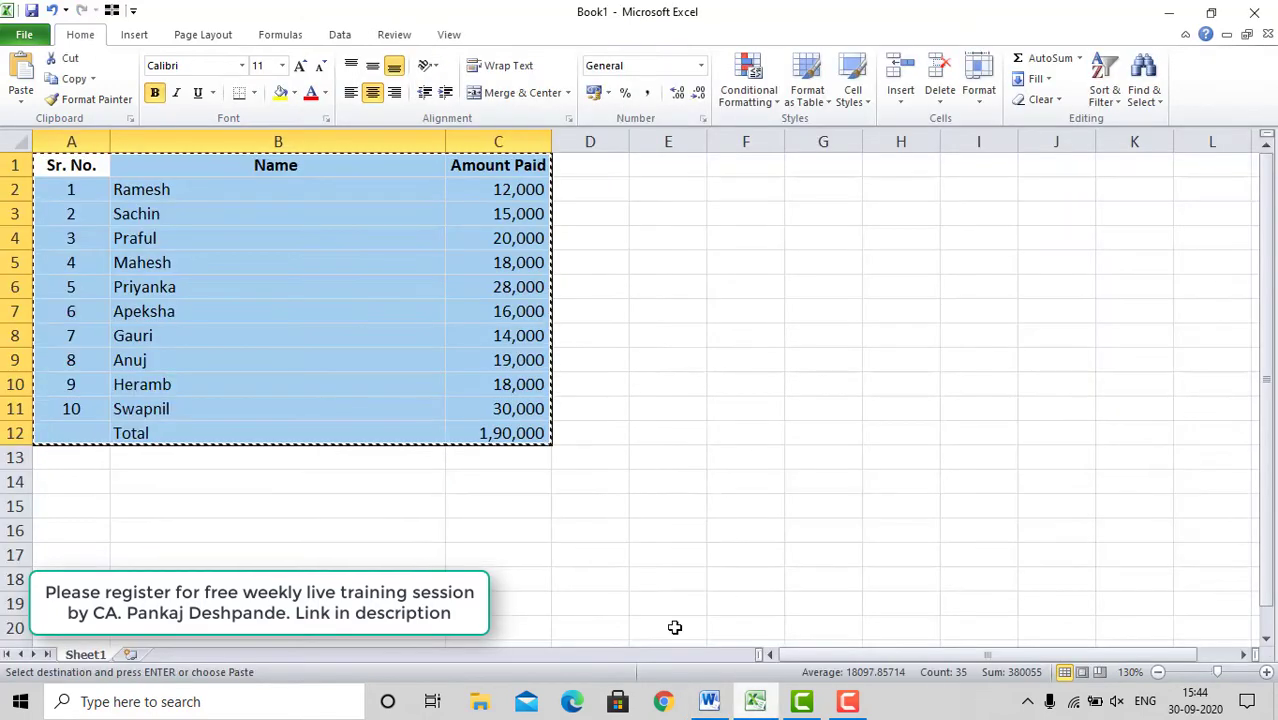
left_click(537, 416)
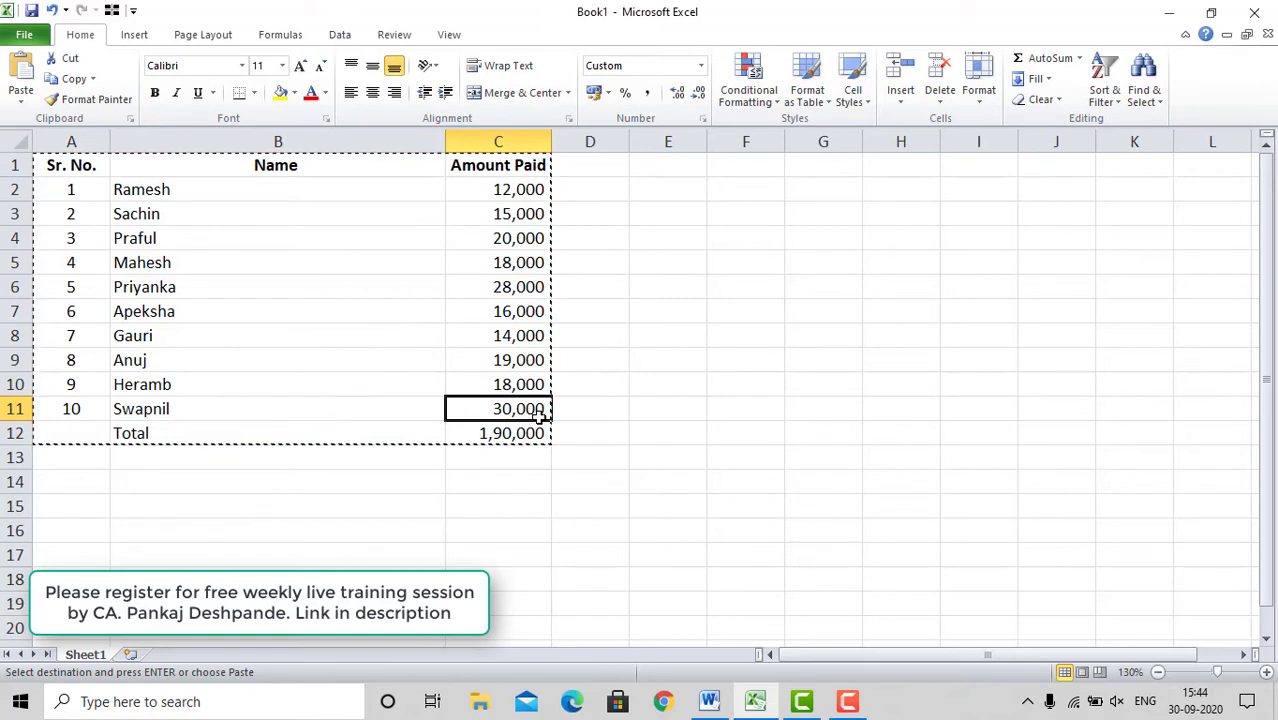
key("Delete")
key("Return")
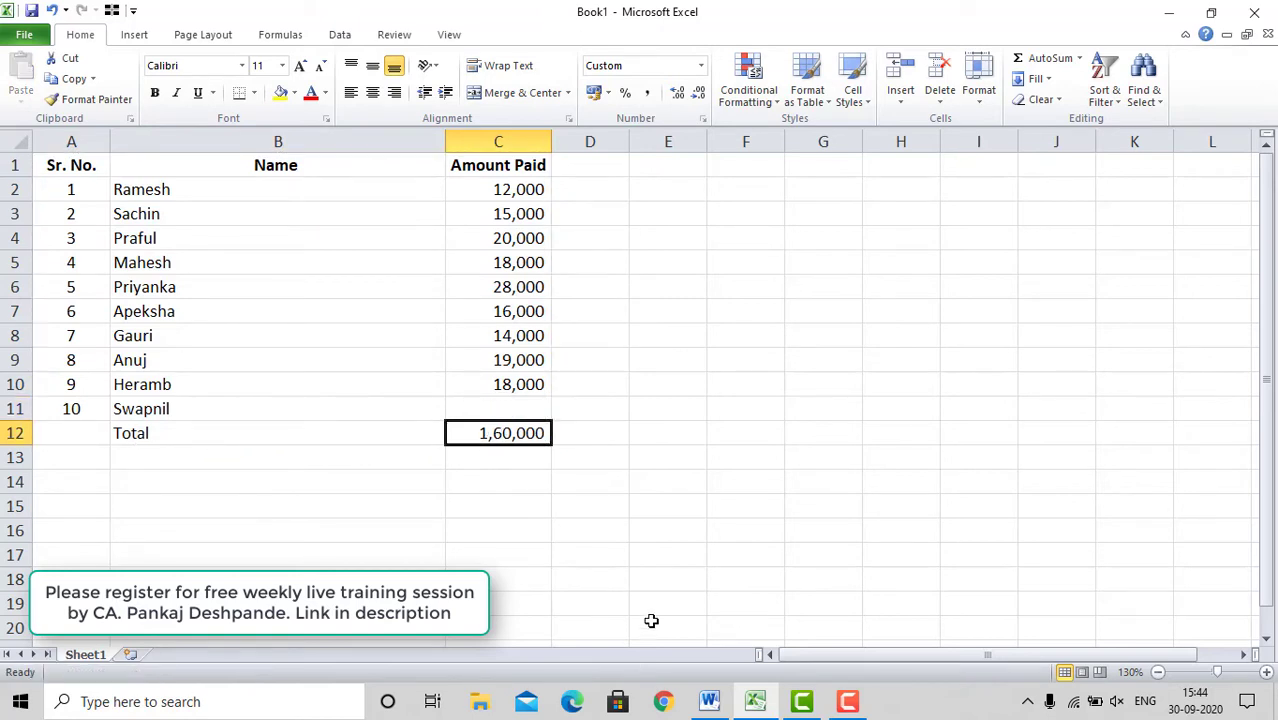
left_click(710, 705)
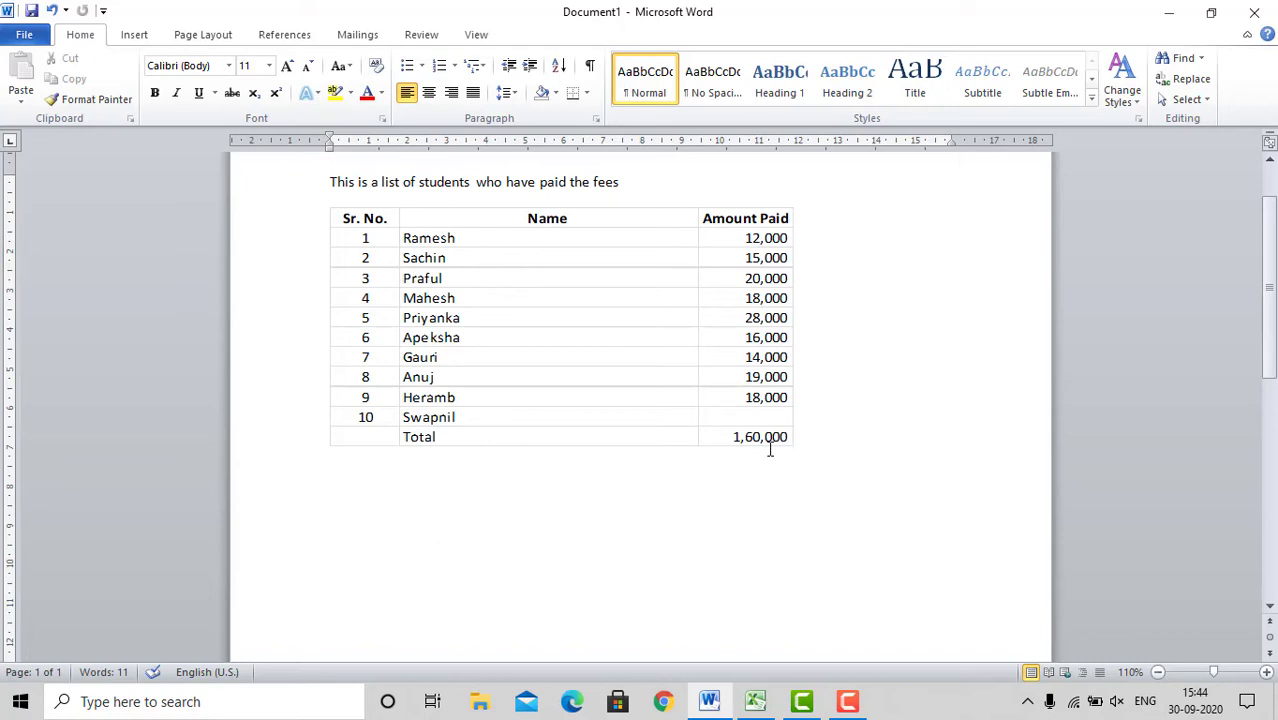
Step: Undo the clearing of the tenth student's amount in Excel, cancel the copy selection and check the linked table in Word
left_click(766, 708)
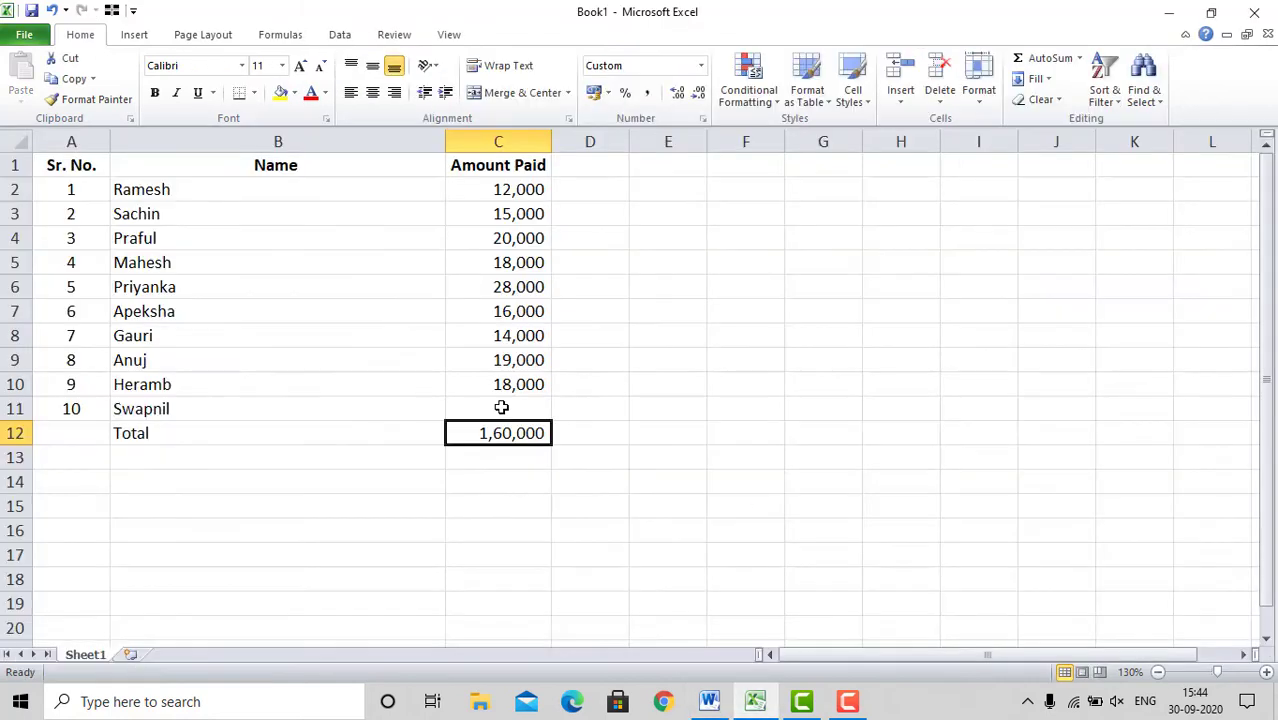
left_click(644, 504)
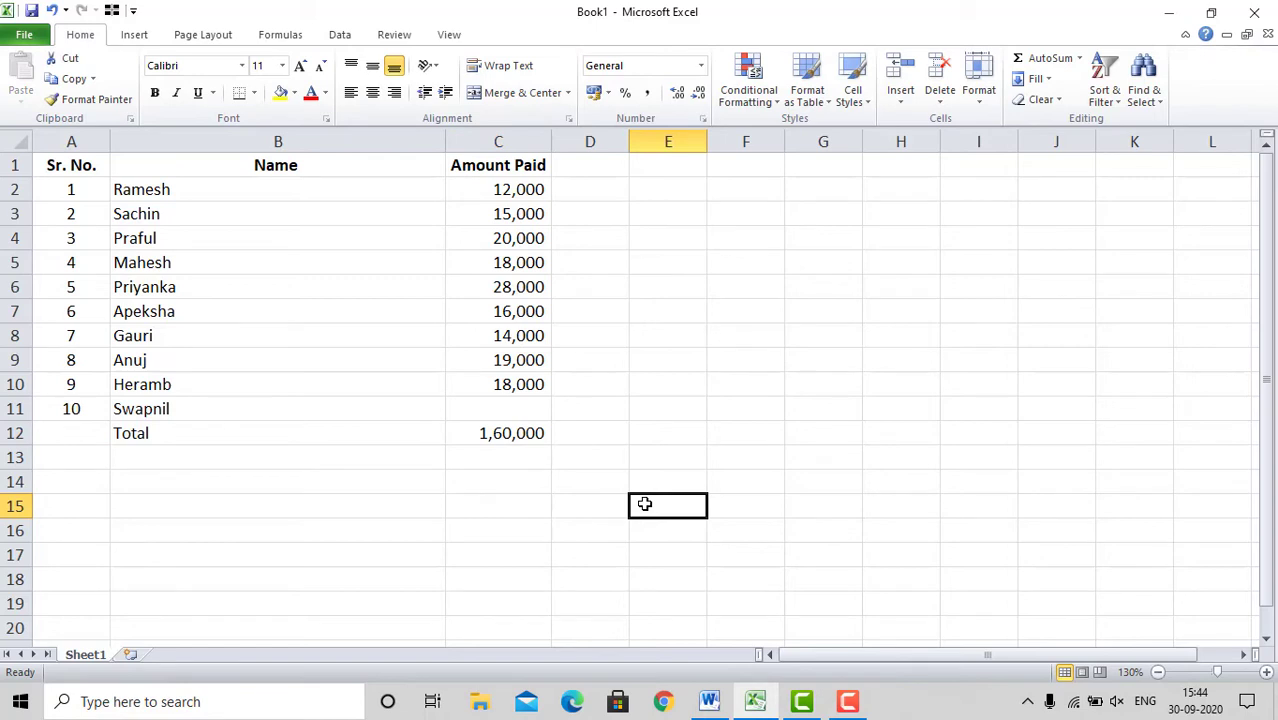
key("ctrl+z")
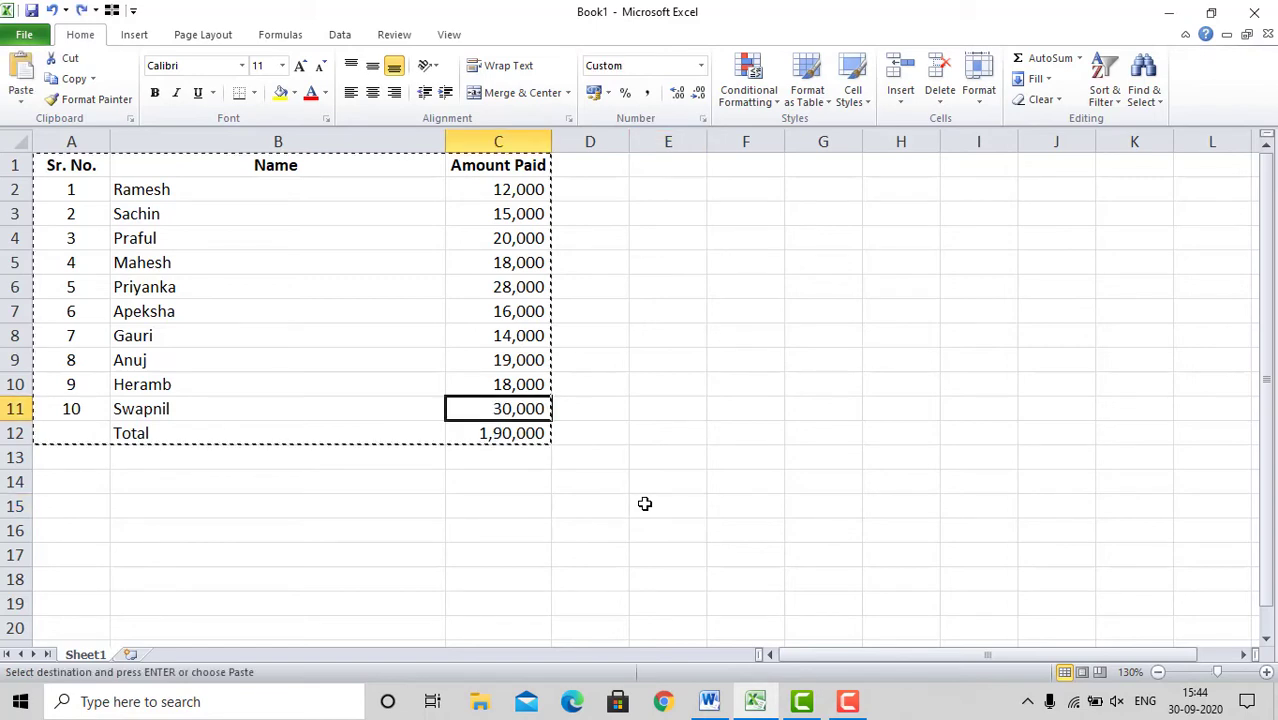
key("Escape")
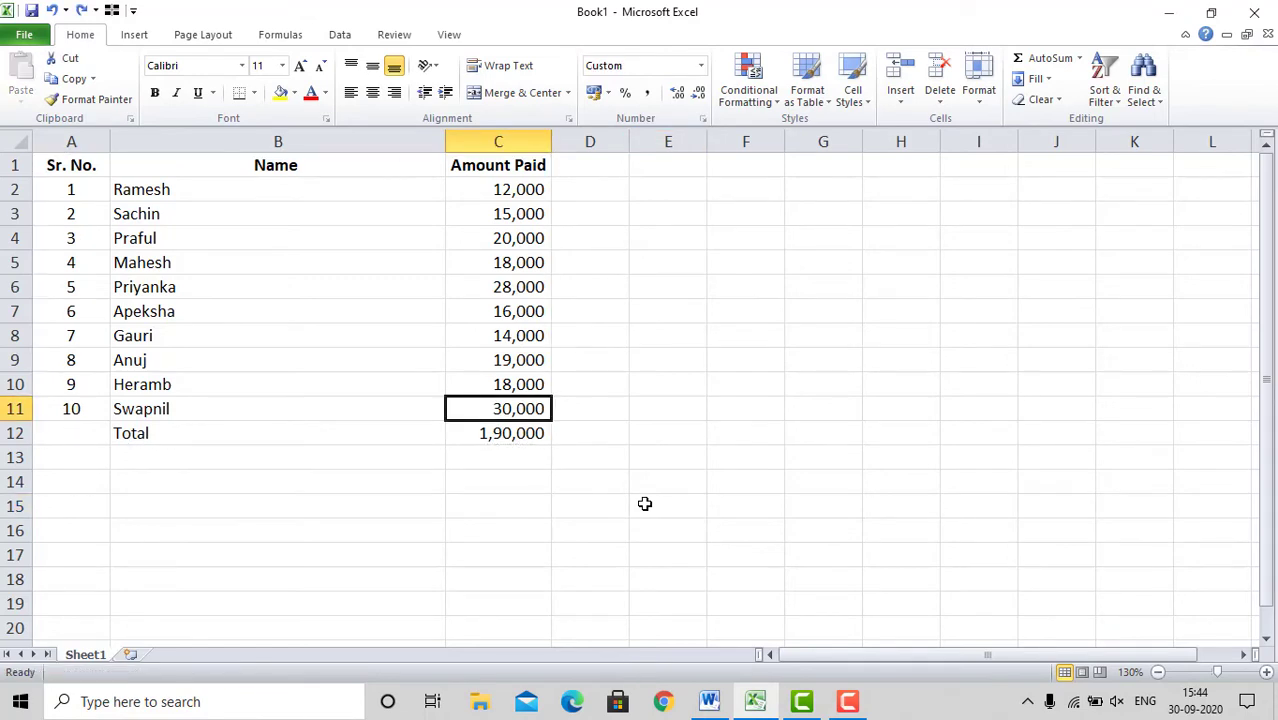
left_click(708, 703)
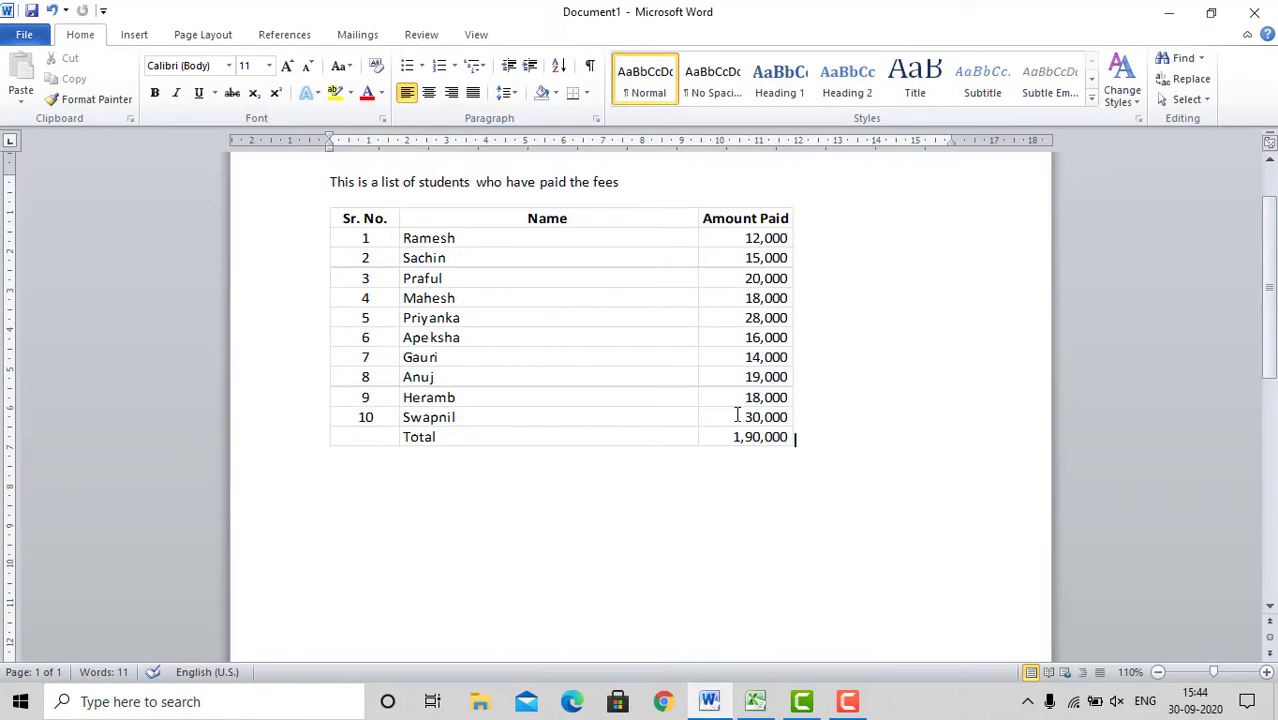
Step: Replace the fifth student's name in the Excel fee list with a different first name and check the linked table in Word
left_click(754, 703)
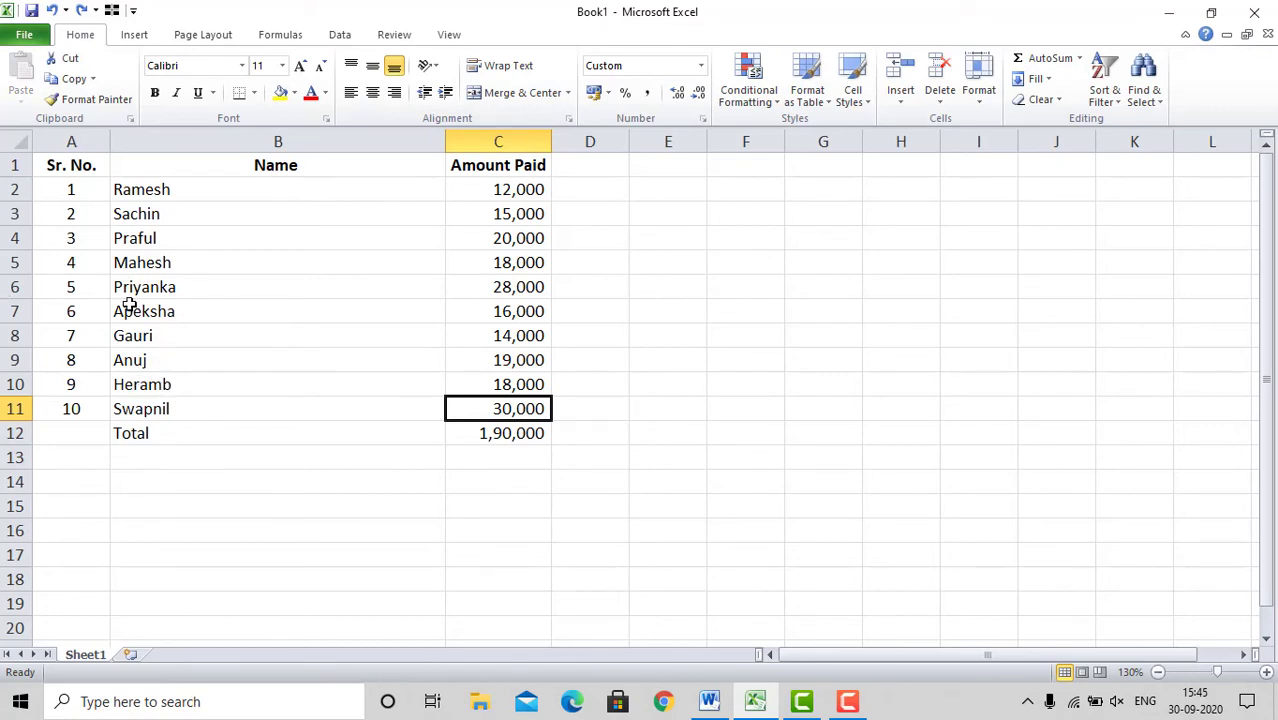
left_click(177, 290)
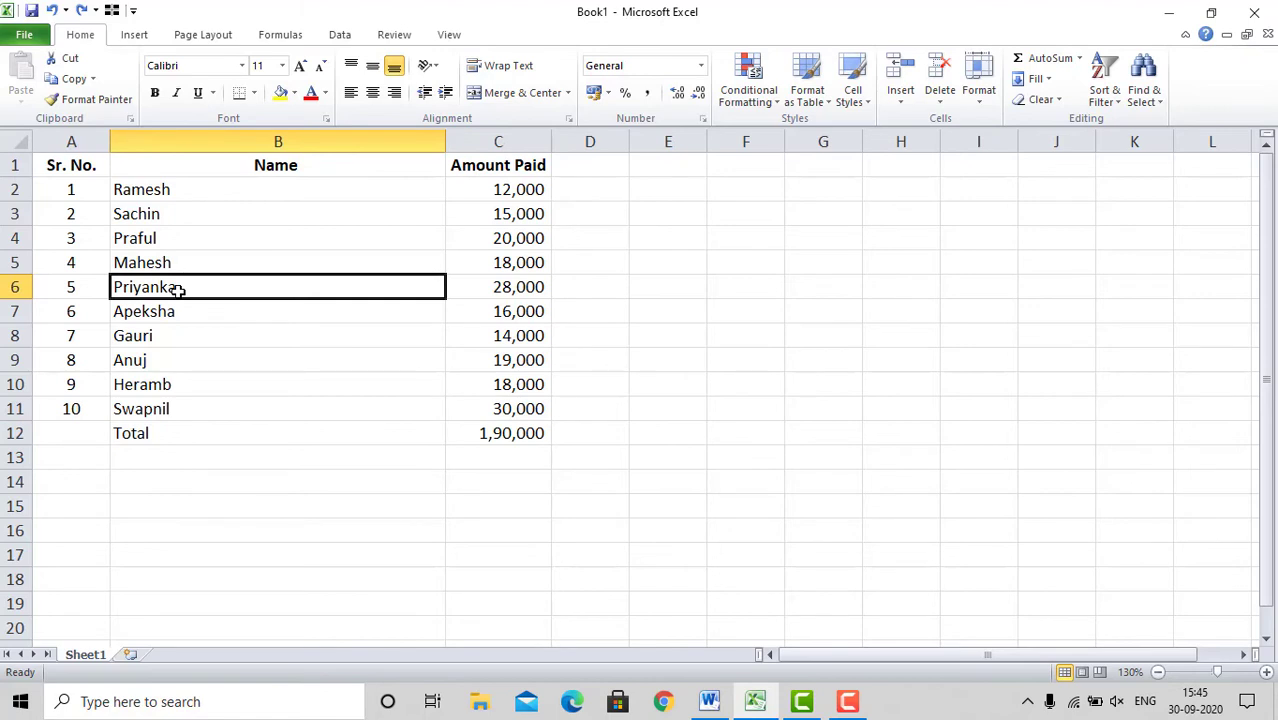
type("Shefali")
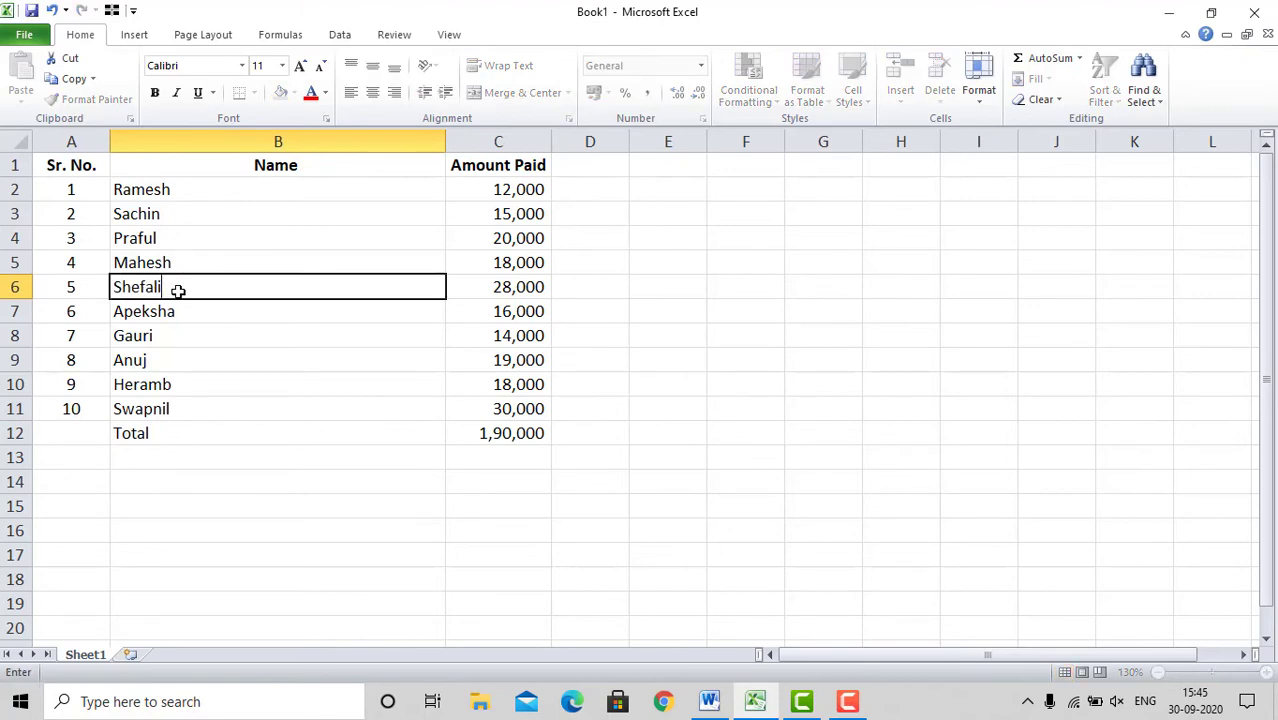
key("Return")
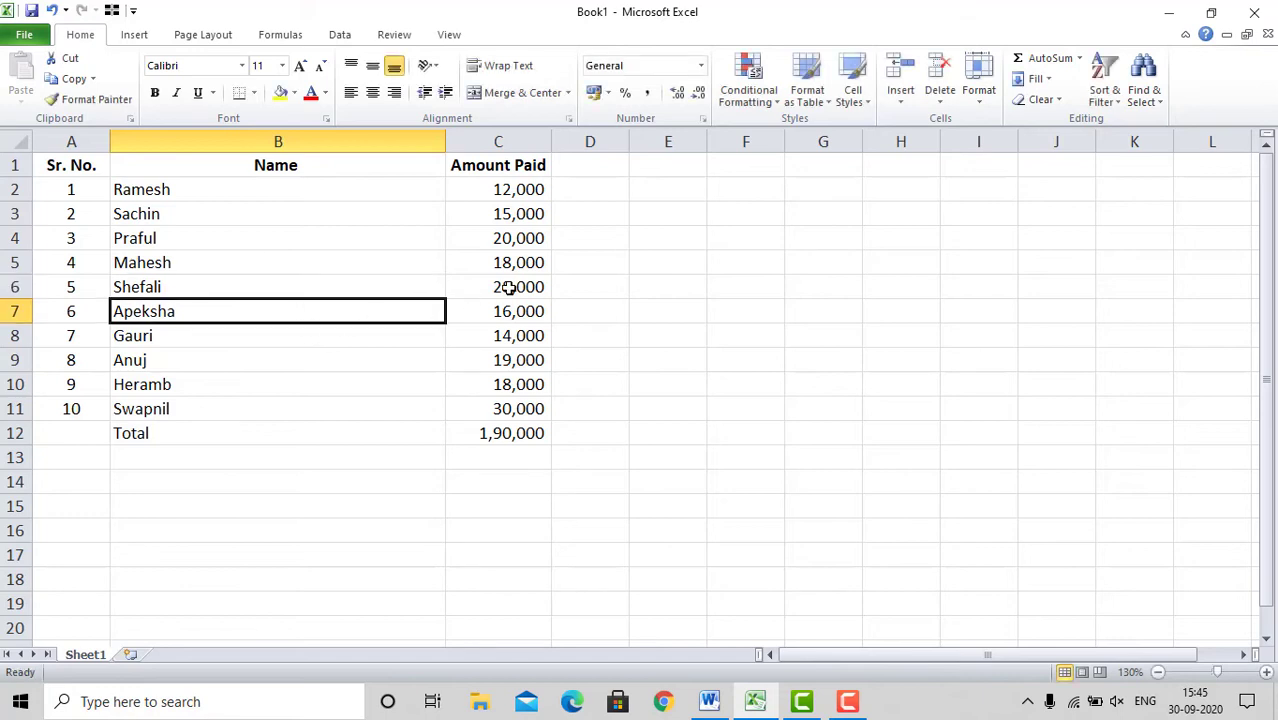
left_click(153, 287)
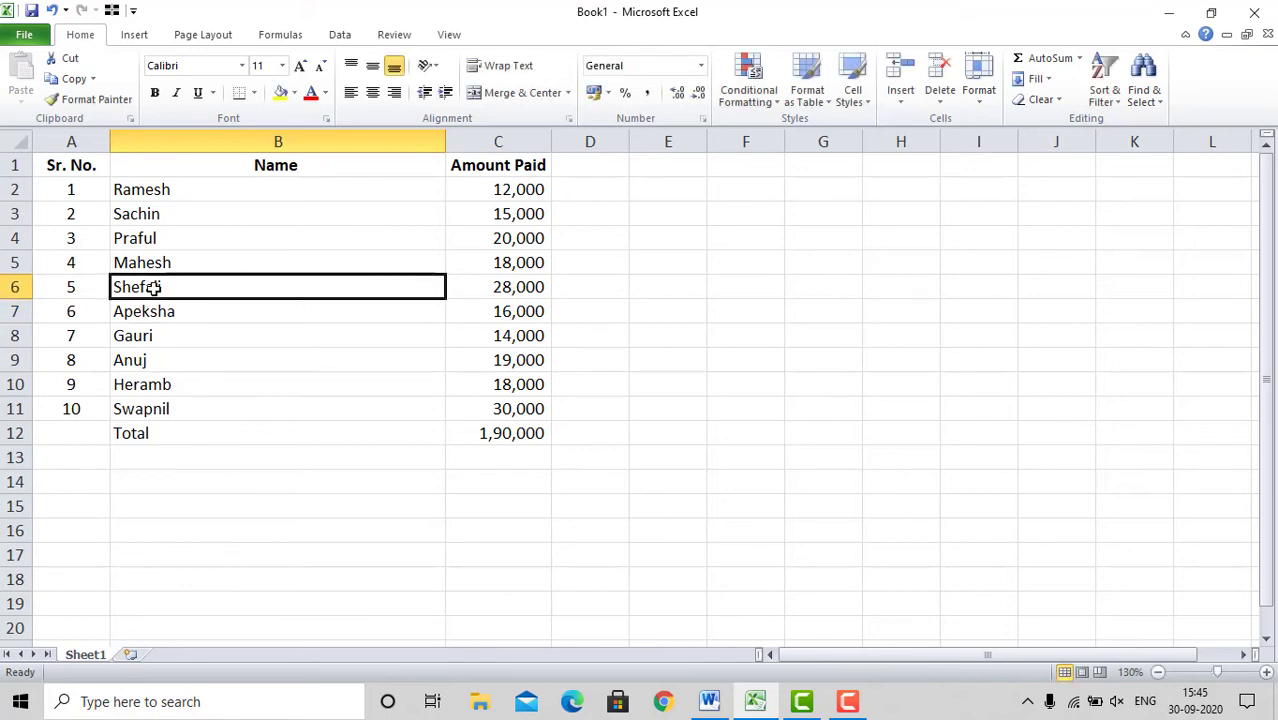
left_click(708, 703)
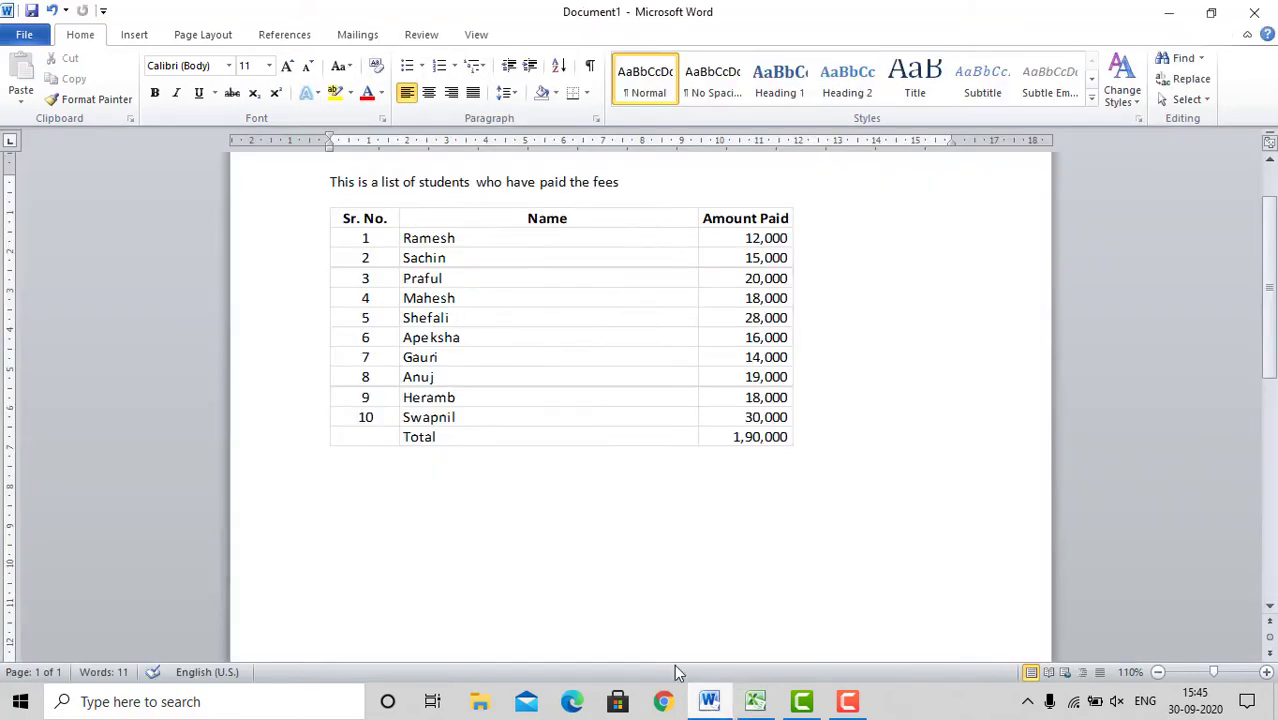
Step: Open the source workbook from the linked table in Word, look at the fee list there and return to the document
left_click(458, 318)
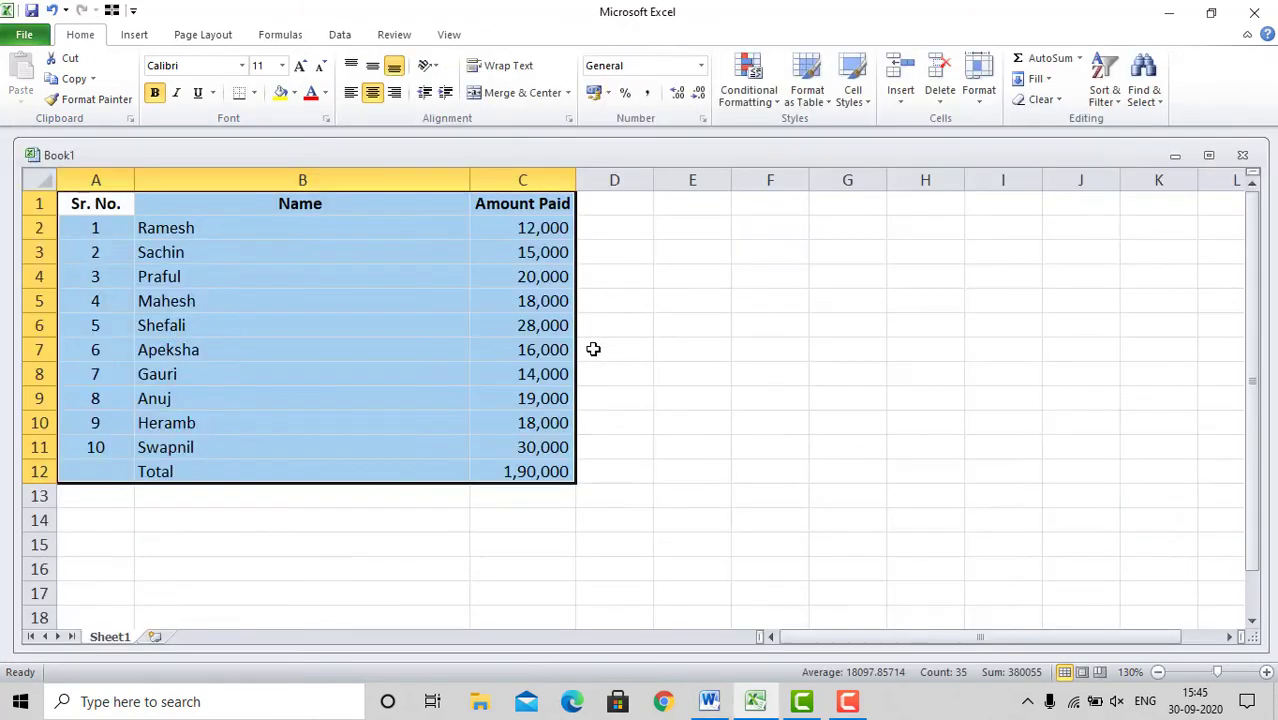
left_click(381, 344)
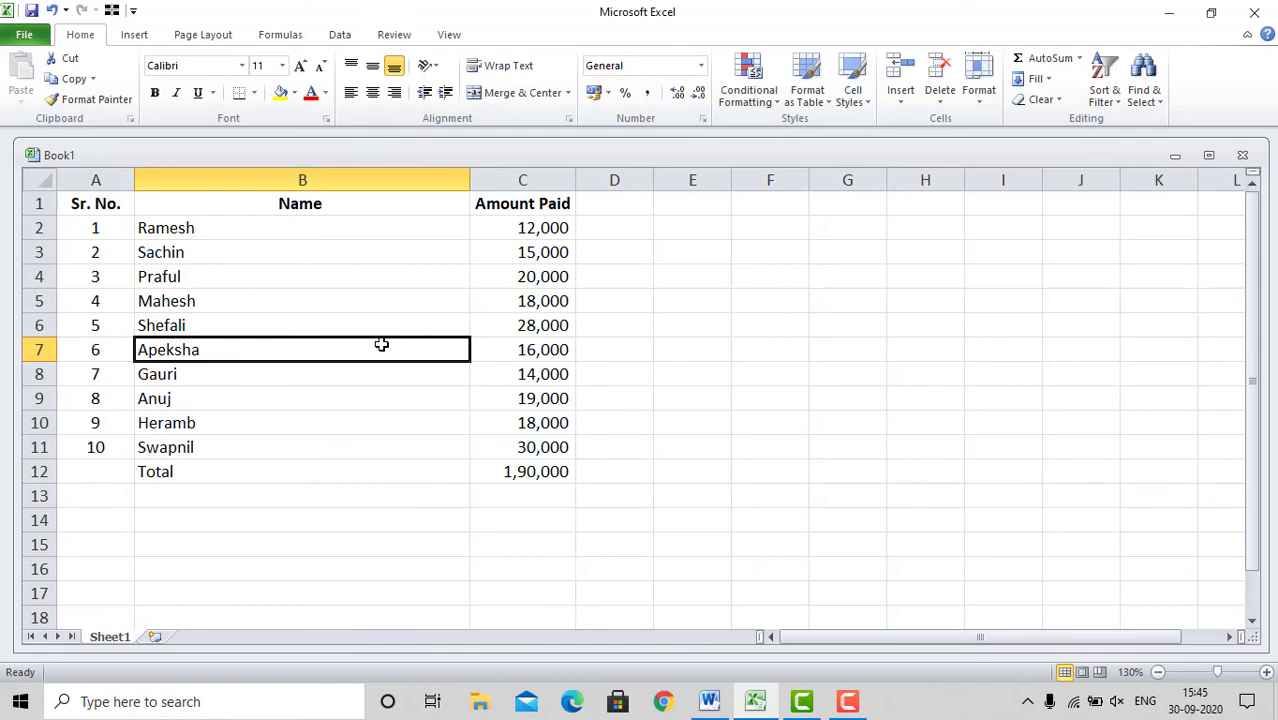
left_click(709, 701)
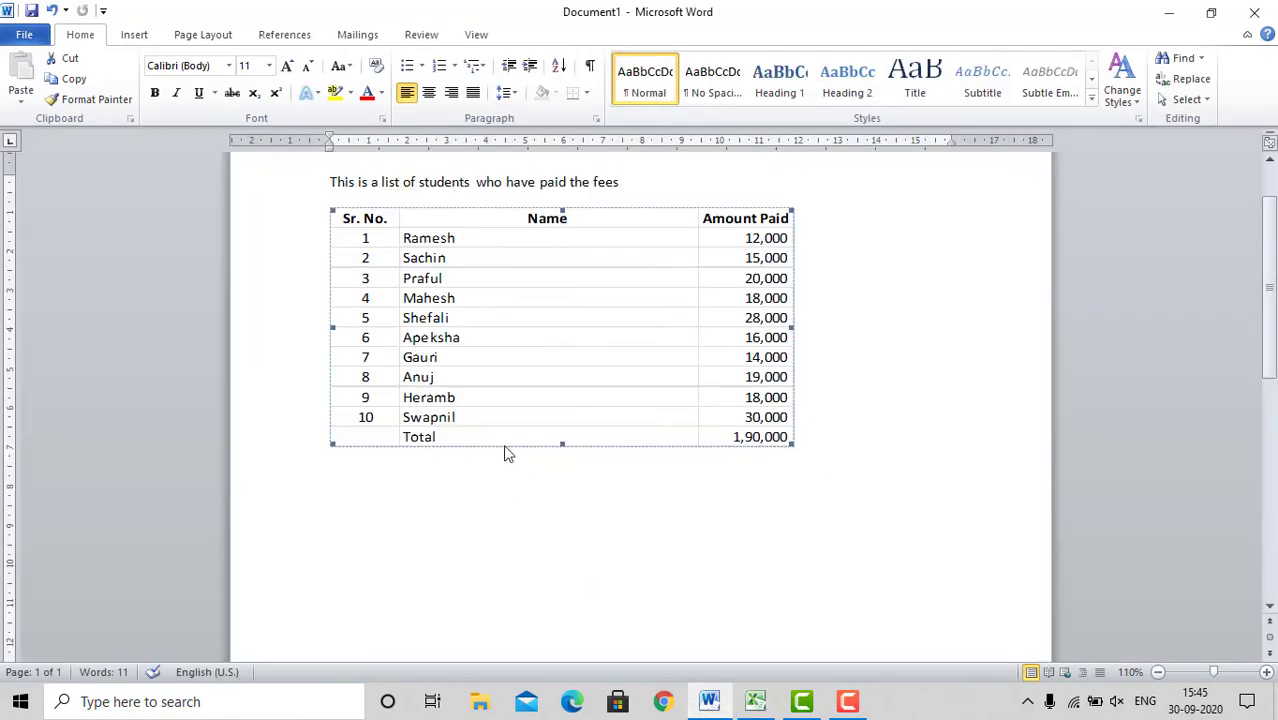